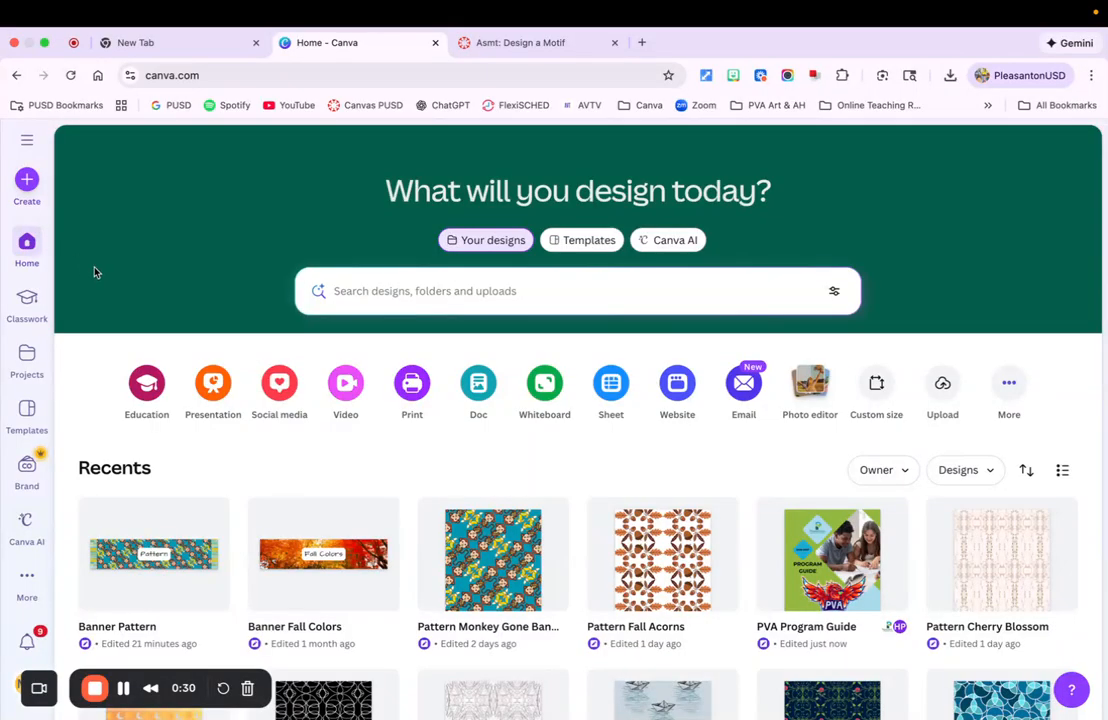
Create a new custom-size design of 6 × 6 in
{"action": "left_click", "coordinate": [27, 180]}
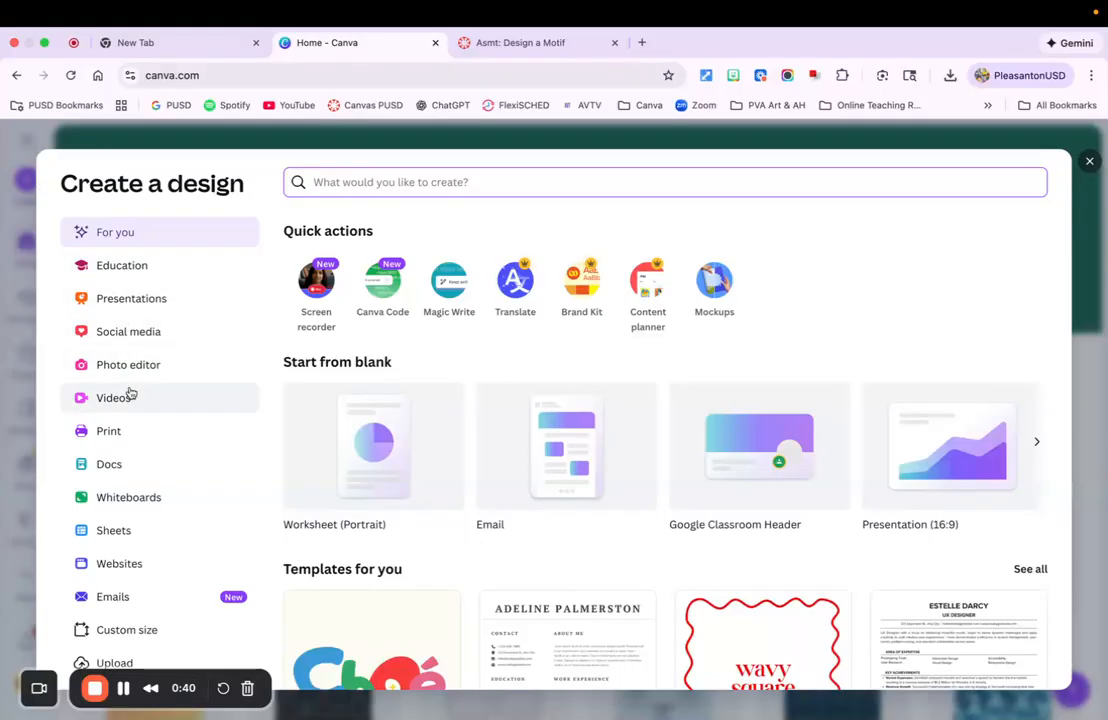
{"action": "left_click", "coordinate": [121, 631]}
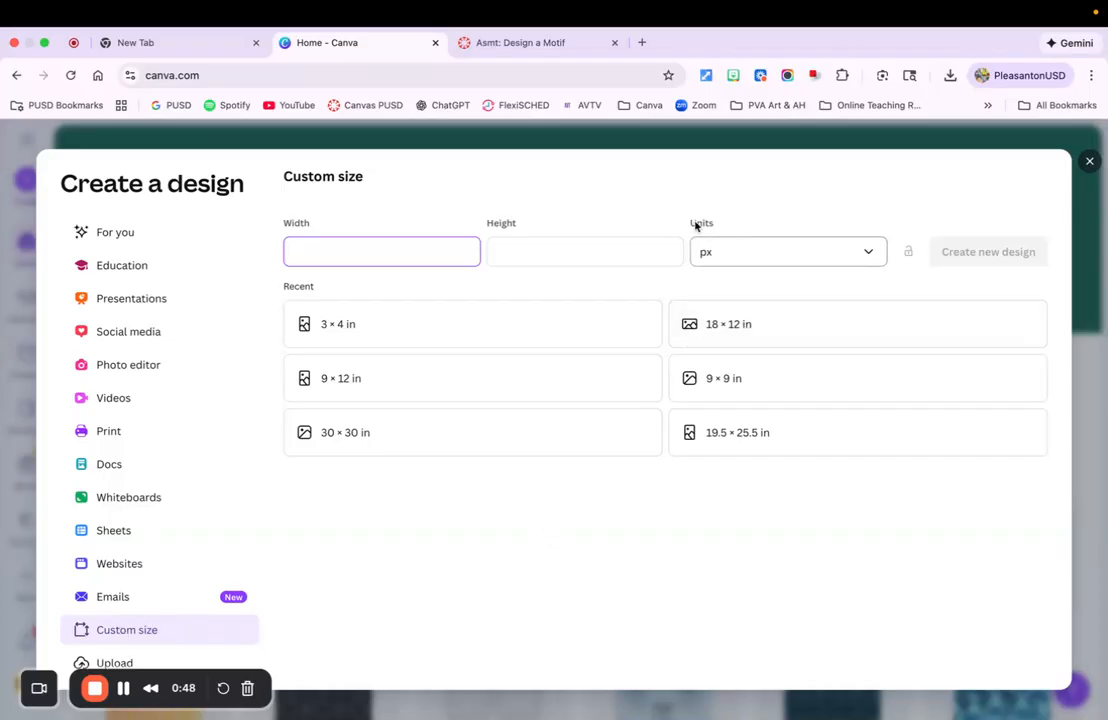
{"action": "left_click", "coordinate": [867, 252]}
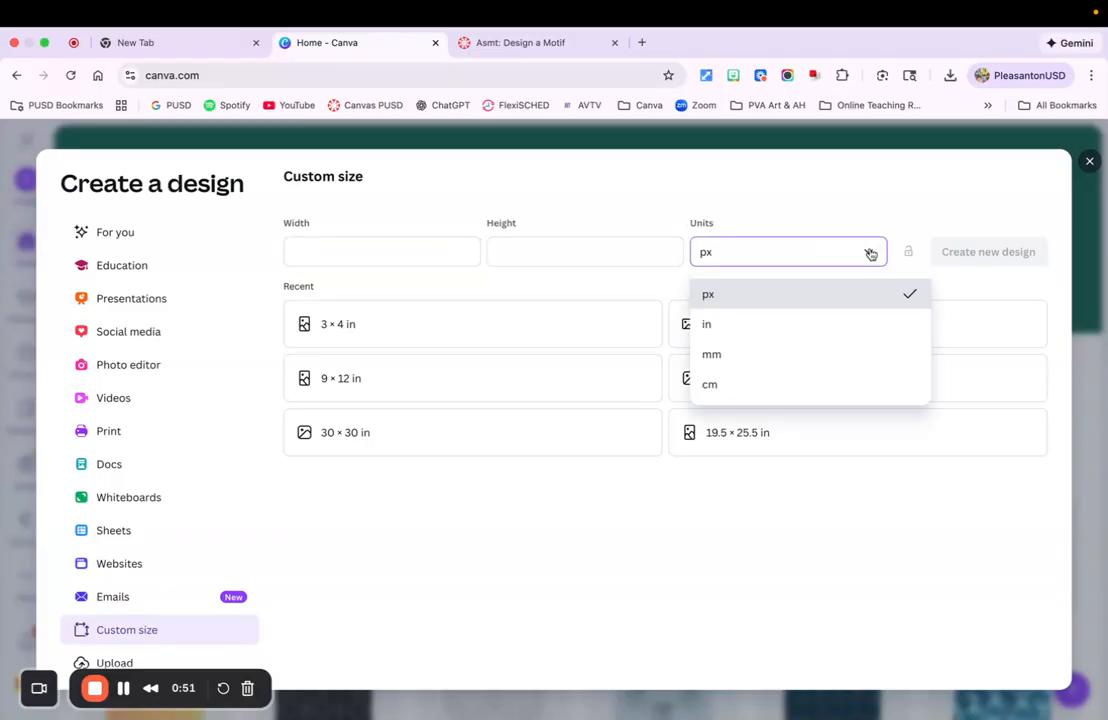
{"action": "left_click", "coordinate": [806, 324]}
{"action": "left_click", "coordinate": [293, 256]}
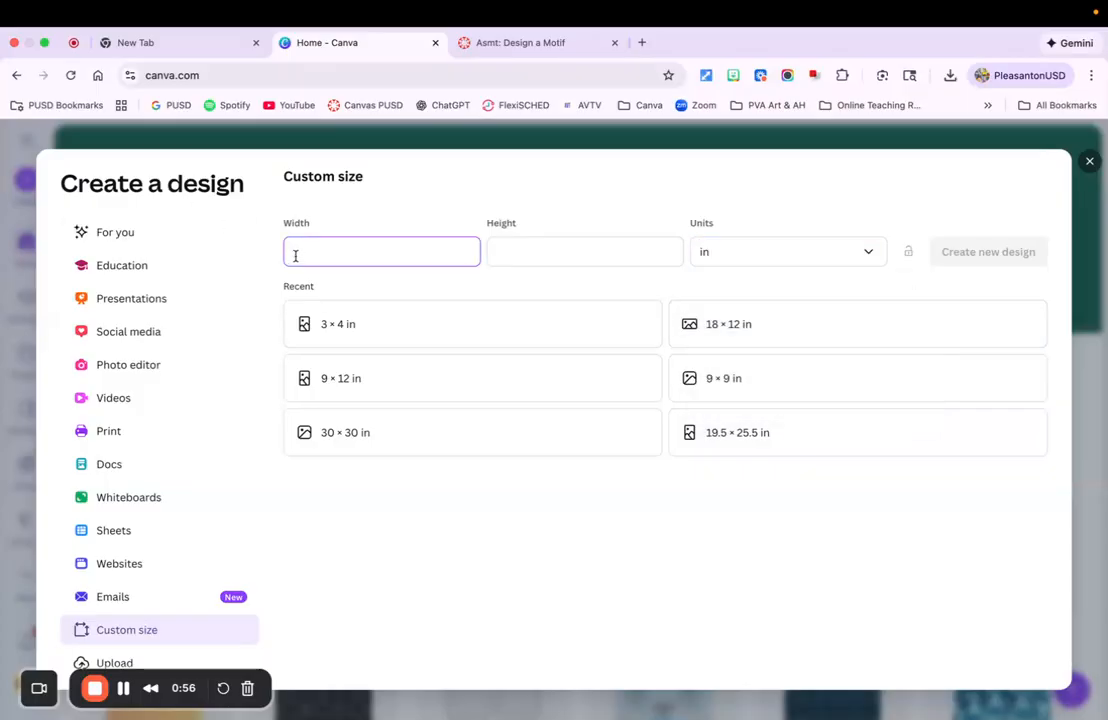
{"action": "type", "text": "6"}
{"action": "left_click", "coordinate": [512, 250]}
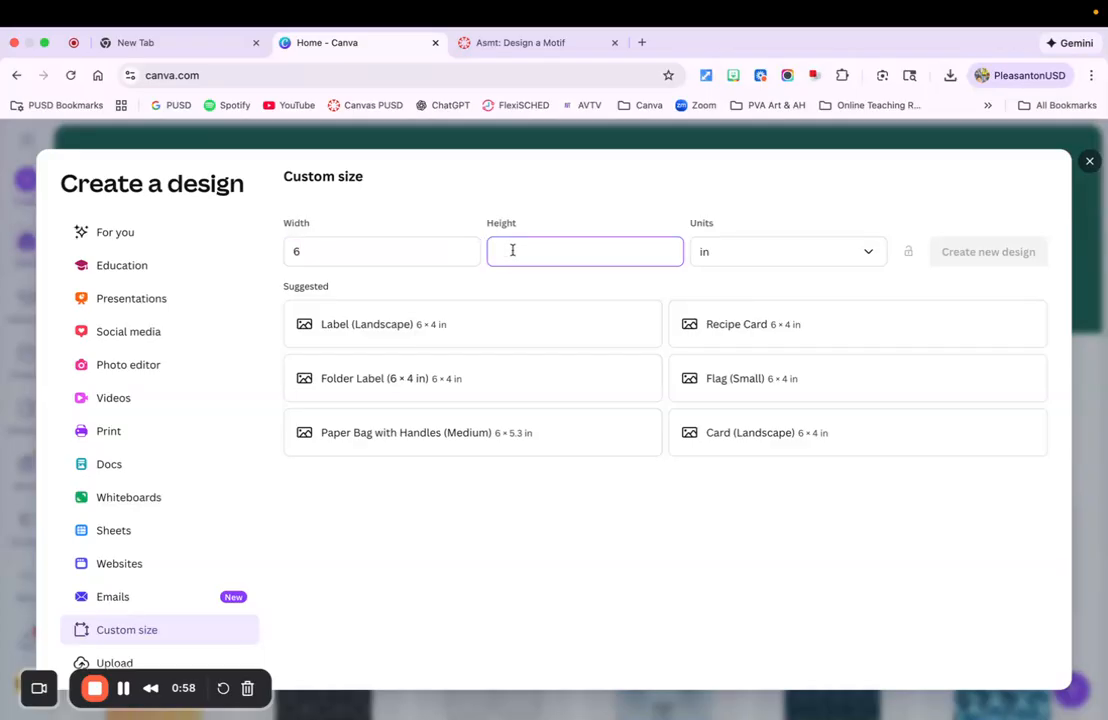
{"action": "type", "text": "6"}
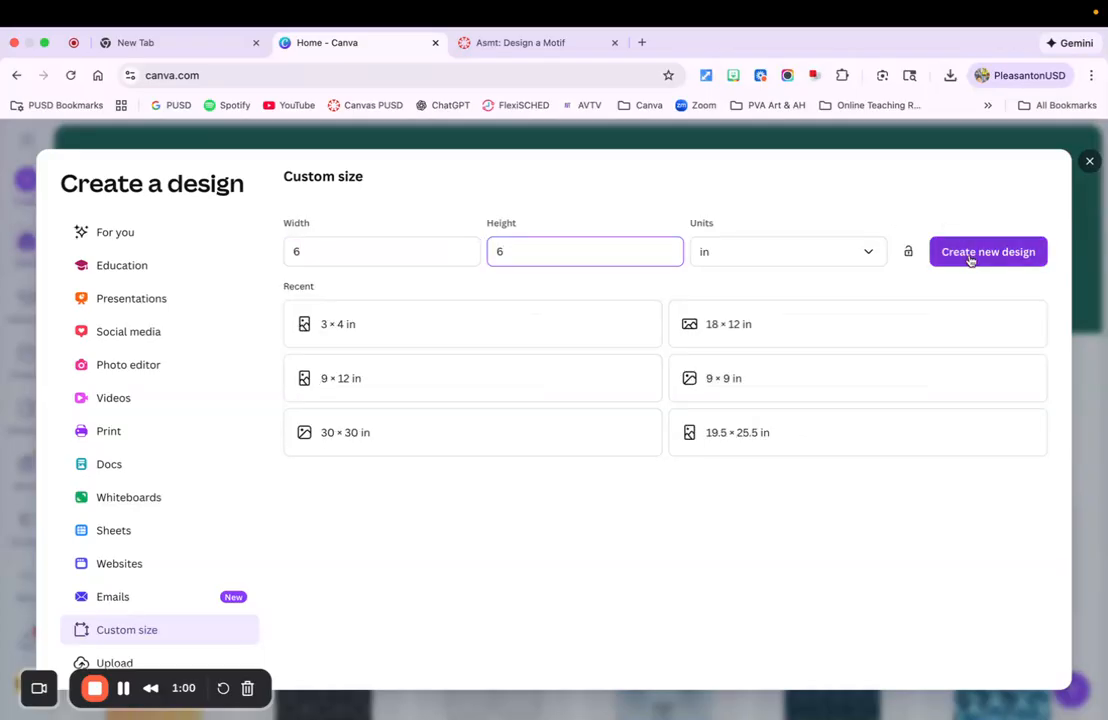
{"action": "left_click", "coordinate": [969, 258]}
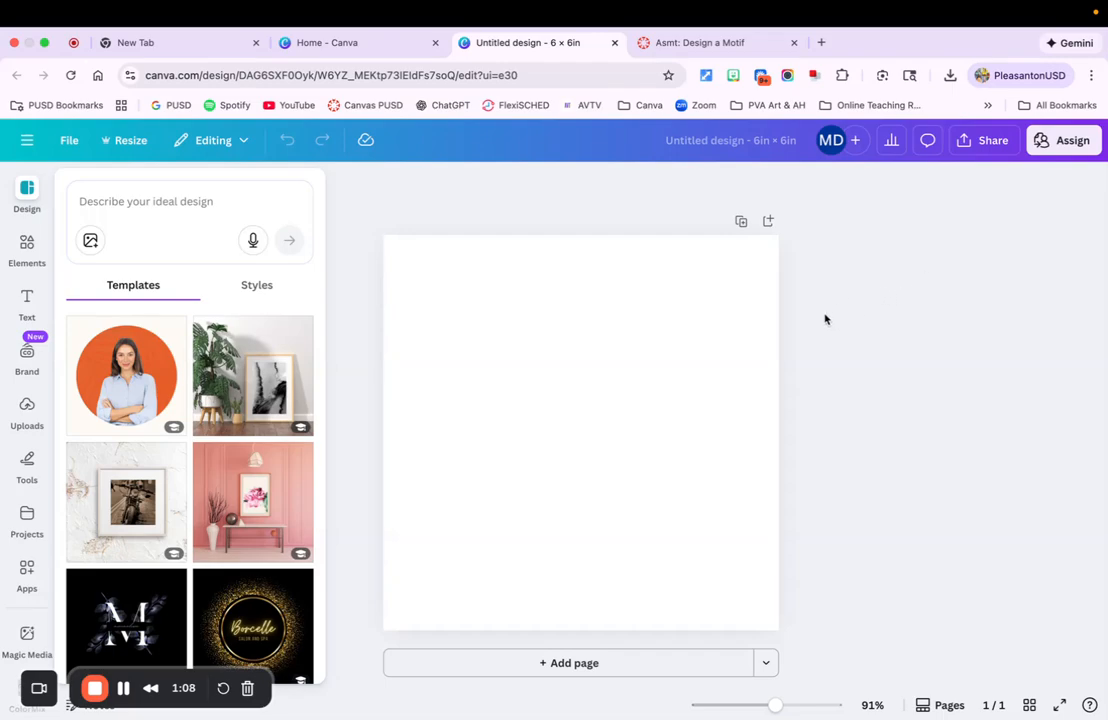
Search the element graphics for bees and browse all the bee results
{"action": "left_click", "coordinate": [25, 246]}
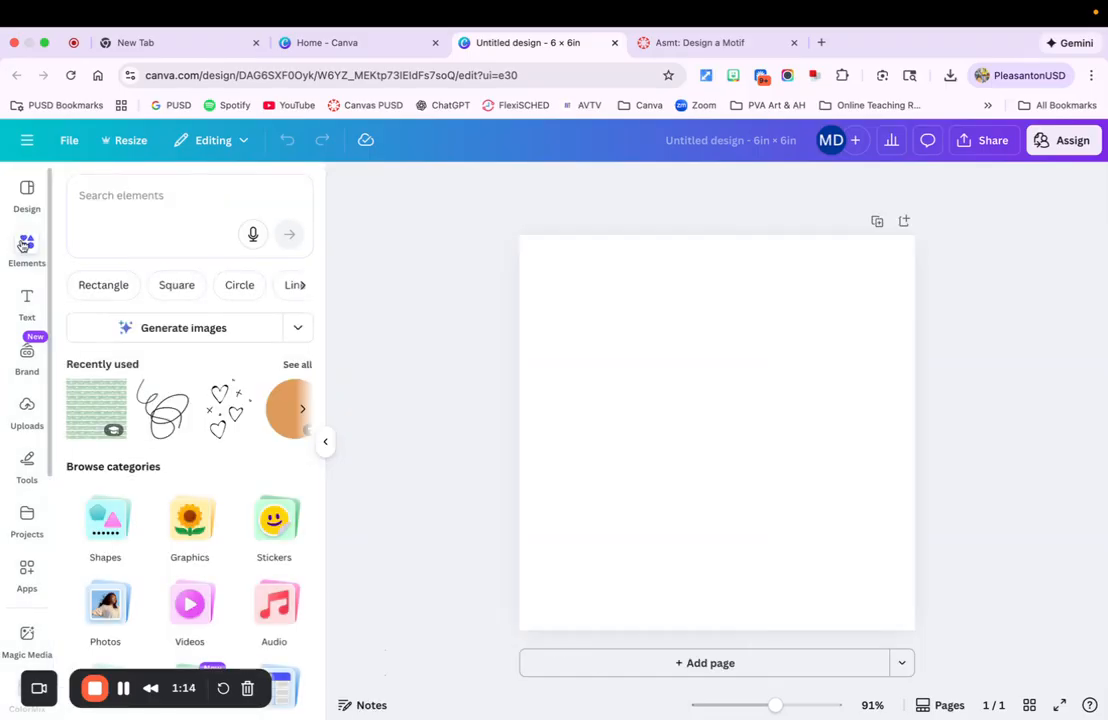
{"action": "left_click", "coordinate": [100, 195]}
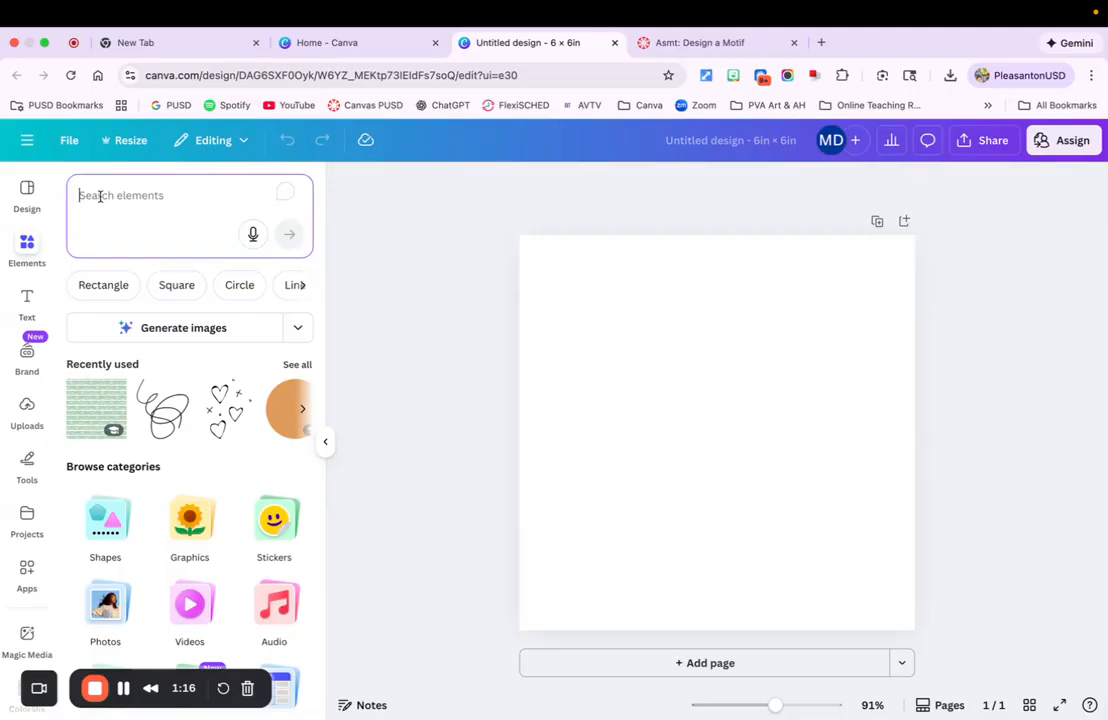
{"action": "type", "text": "bees"}
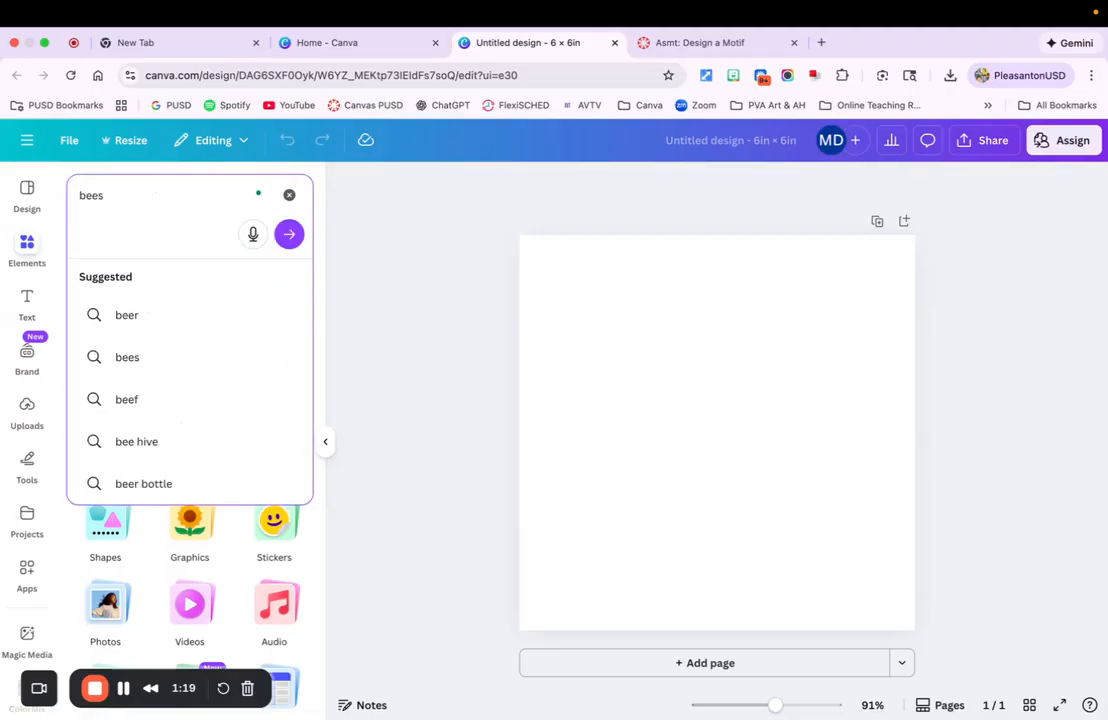
{"action": "key", "text": "Return"}
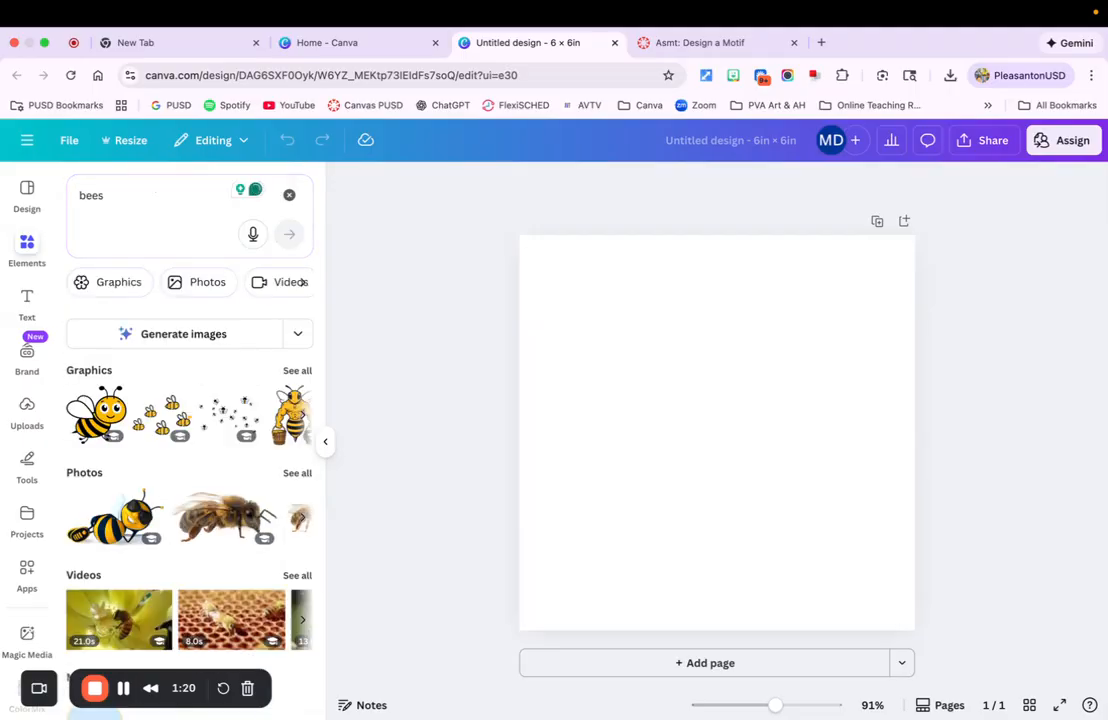
{"action": "left_click", "coordinate": [296, 371]}
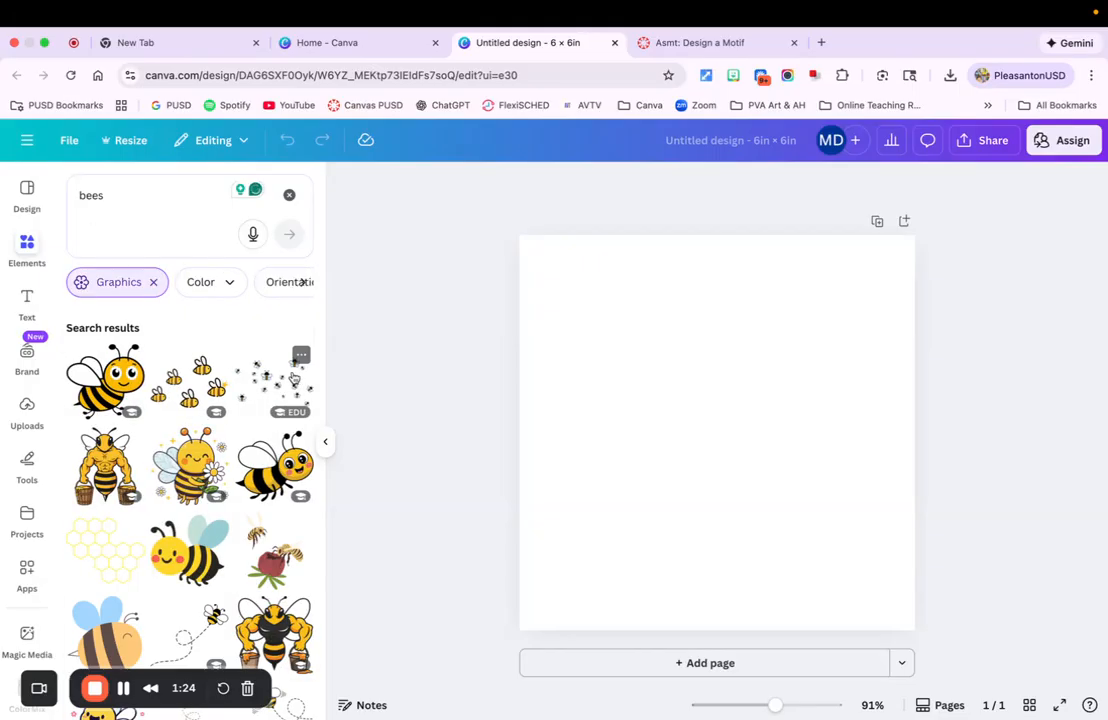
{"action": "scroll", "coordinate": [294, 377], "scroll_direction": "down", "scroll_amount": 5}
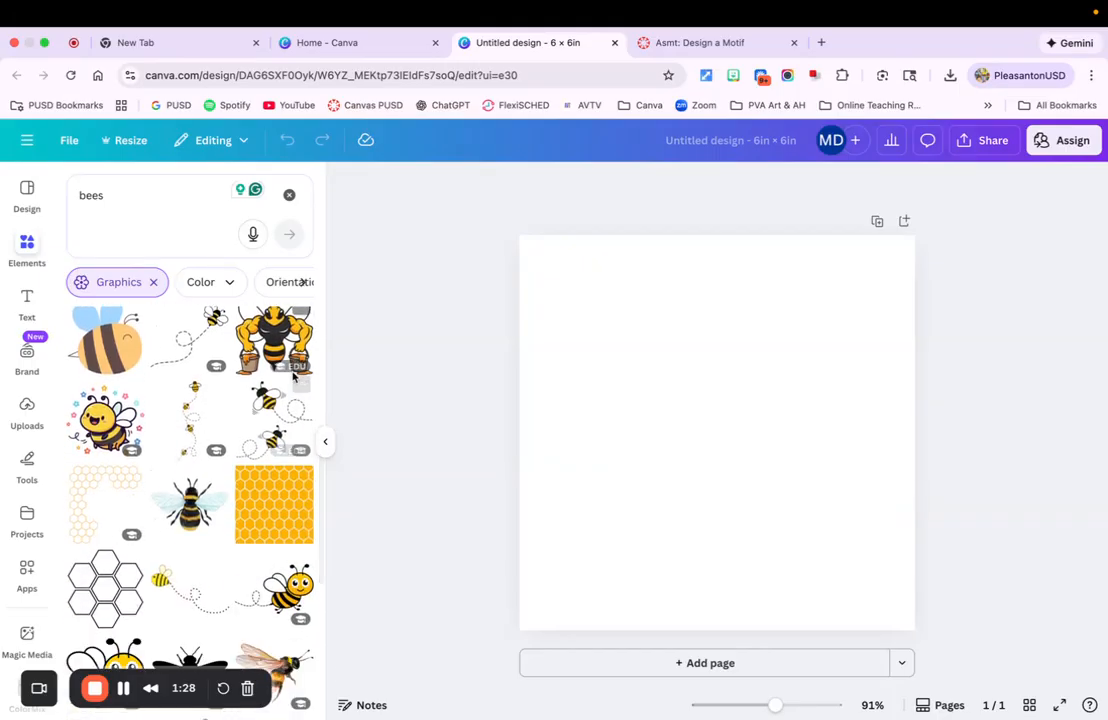
{"action": "scroll", "coordinate": [280, 360], "scroll_direction": "up", "scroll_amount": 8}
Search the element graphics for hearts
{"action": "left_click", "coordinate": [89, 193]}
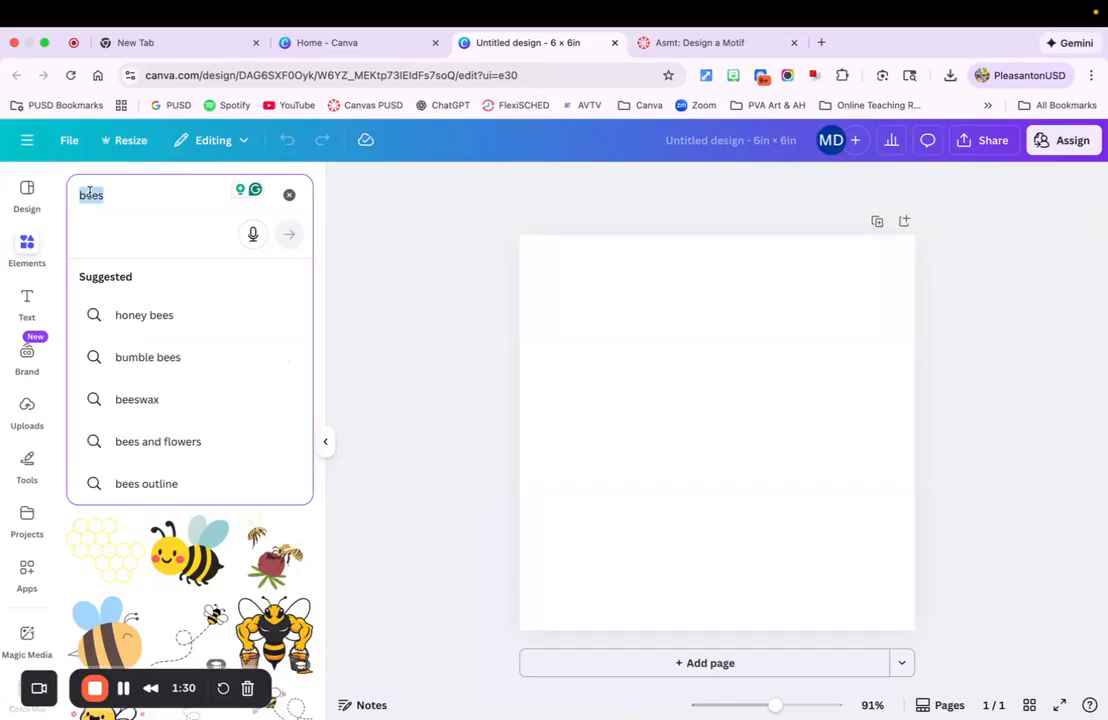
{"action": "type", "text": "hearts"}
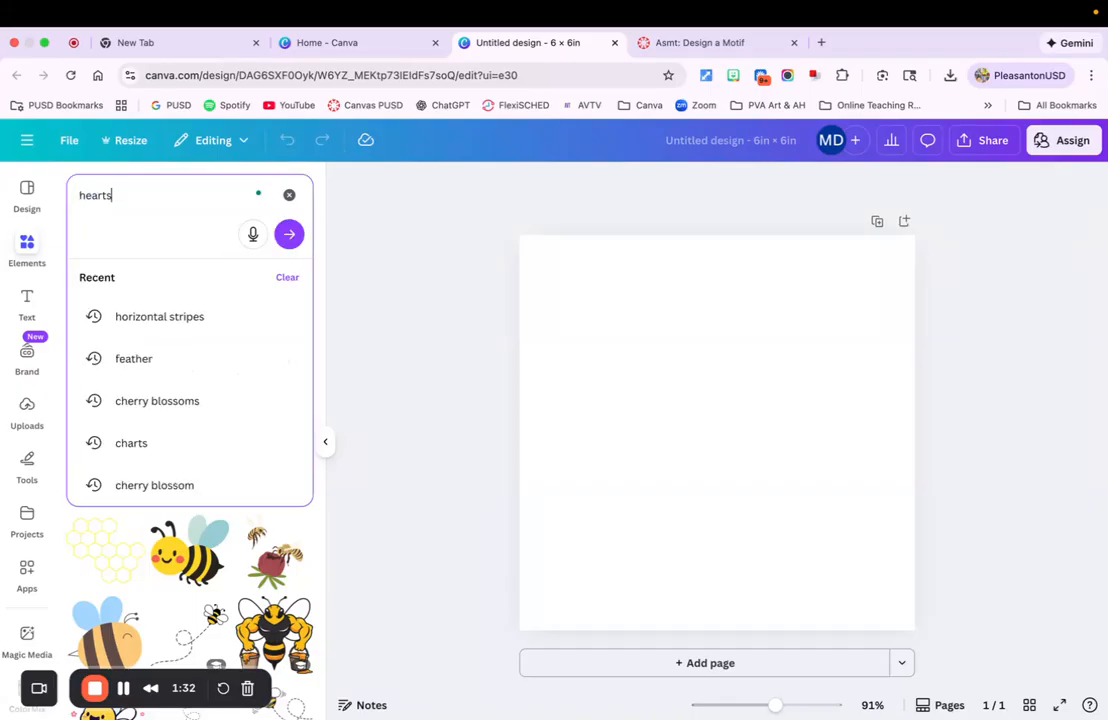
{"action": "key", "text": "Return"}
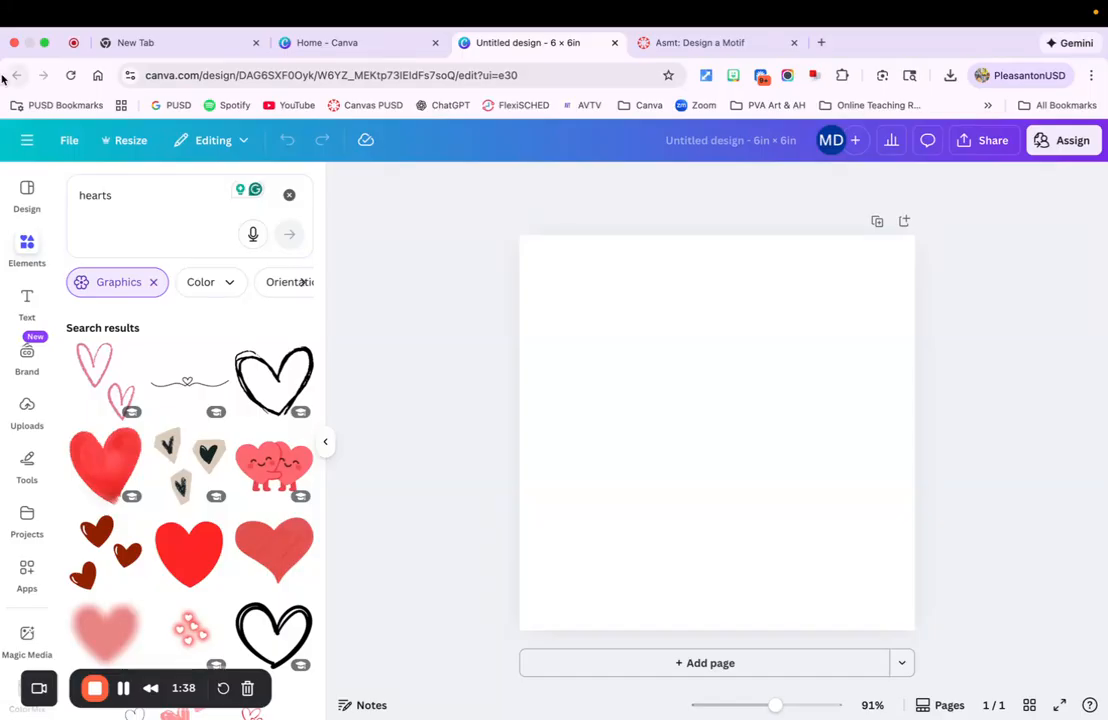
Search graphics for monkey, place the monkey holding a banana on the canvas, and scale it down slightly
{"action": "left_click", "coordinate": [95, 195]}
{"action": "double_click", "coordinate": [95, 195]}
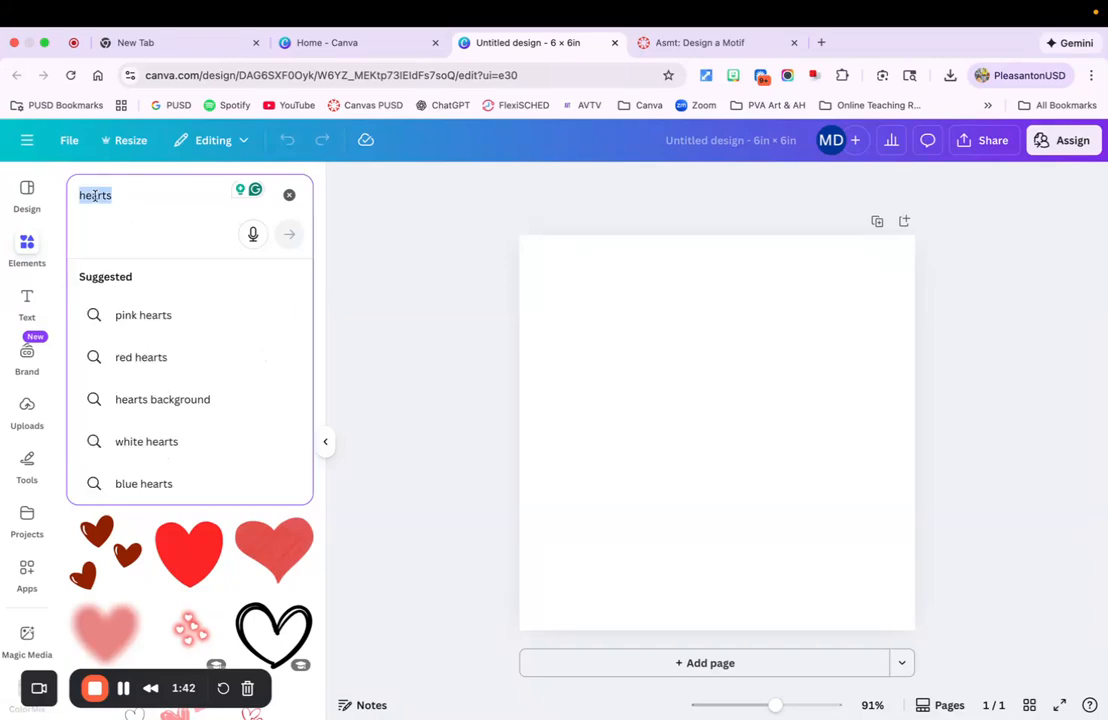
{"action": "type", "text": "monb"}
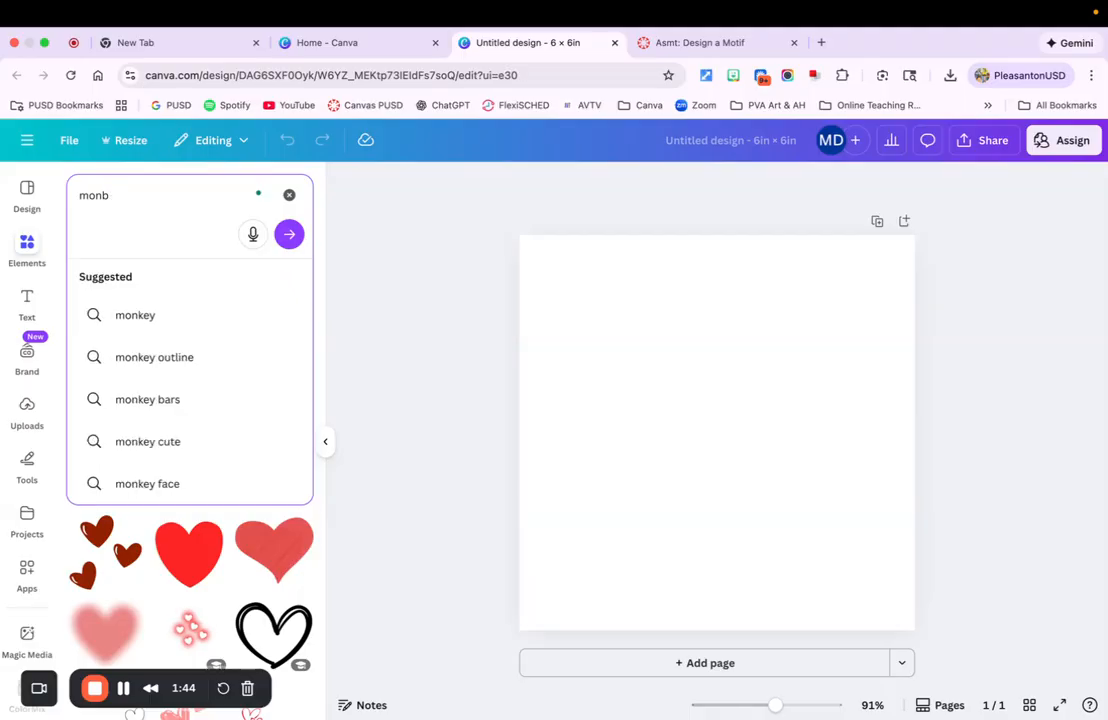
{"action": "key", "text": "BackSpace"}
{"action": "type", "text": "key"}
{"action": "key", "text": "Return"}
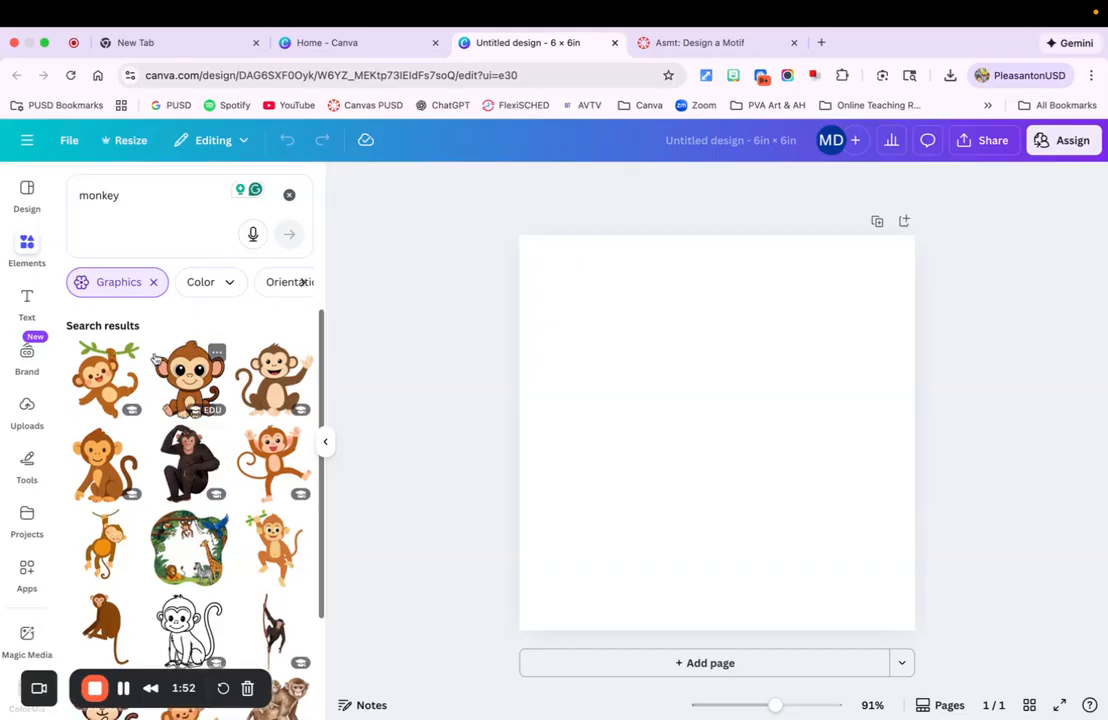
{"action": "scroll", "coordinate": [155, 358], "scroll_direction": "down", "scroll_amount": 2}
{"action": "scroll", "coordinate": [155, 358], "scroll_direction": "down", "scroll_amount": 5}
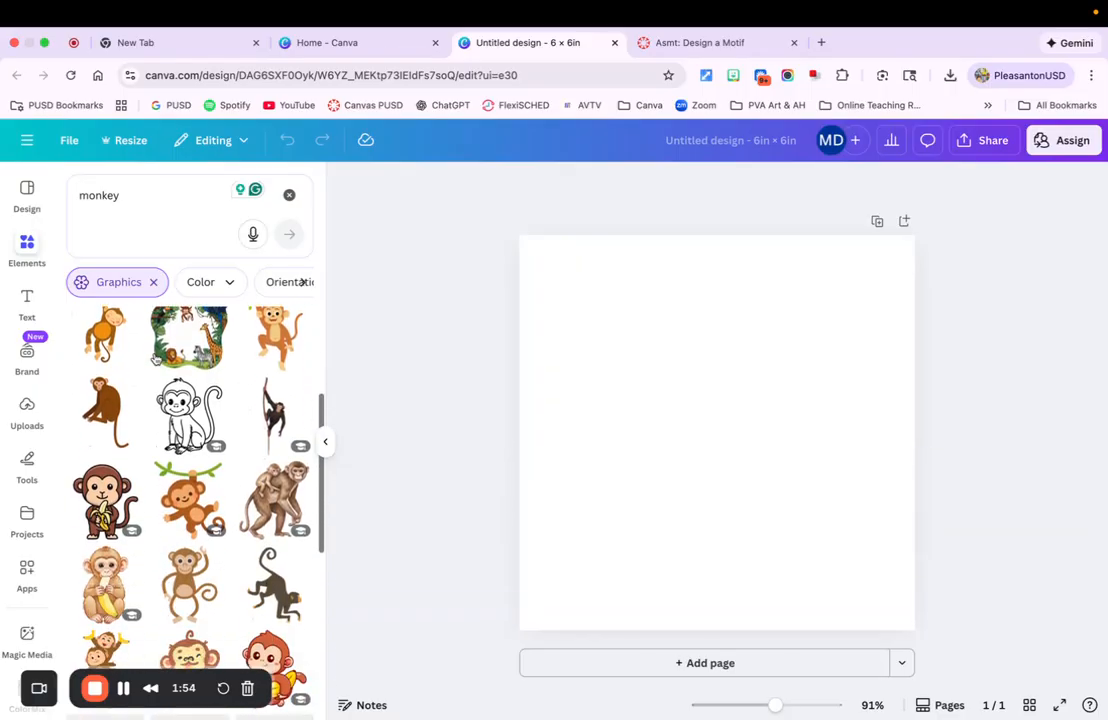
{"action": "scroll", "coordinate": [155, 358], "scroll_direction": "down", "scroll_amount": 1}
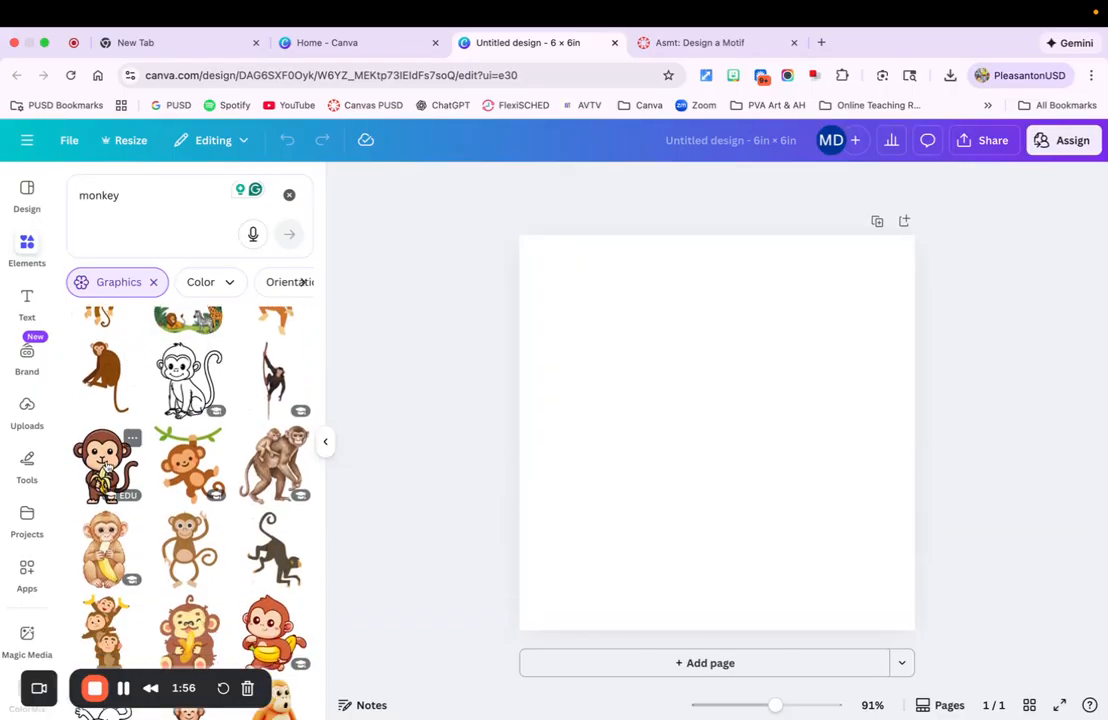
{"action": "left_click_drag", "start_coordinate": [107, 470], "coordinate": [665, 400]}
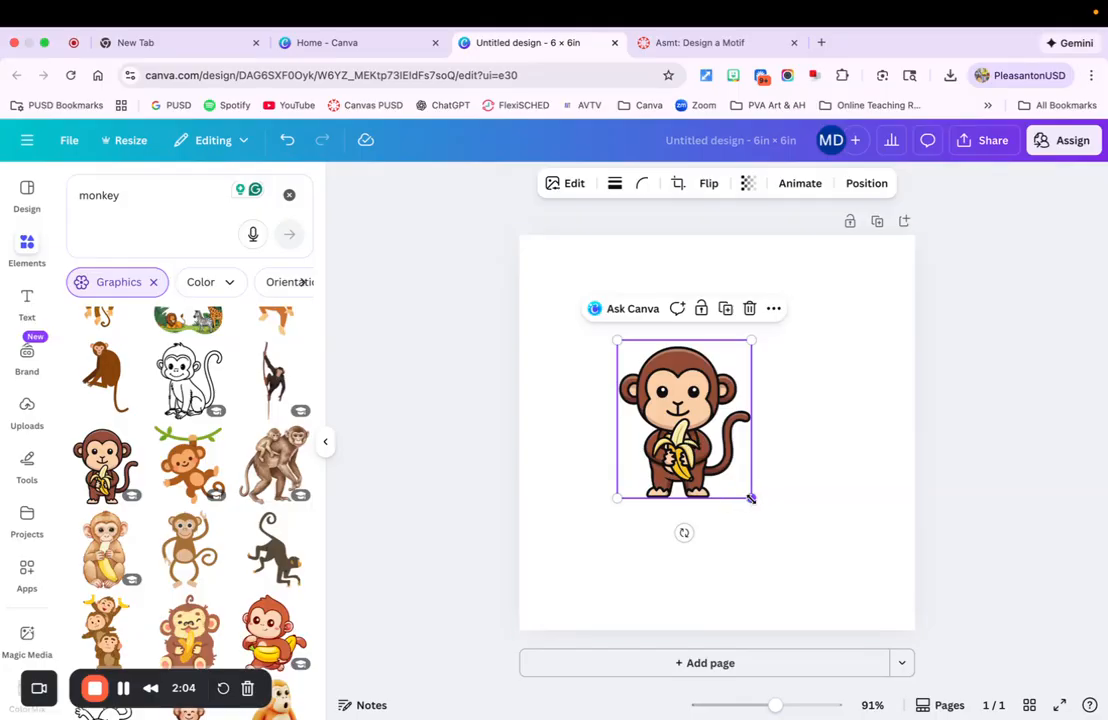
{"action": "left_click_drag", "start_coordinate": [751, 498], "coordinate": [705, 476]}
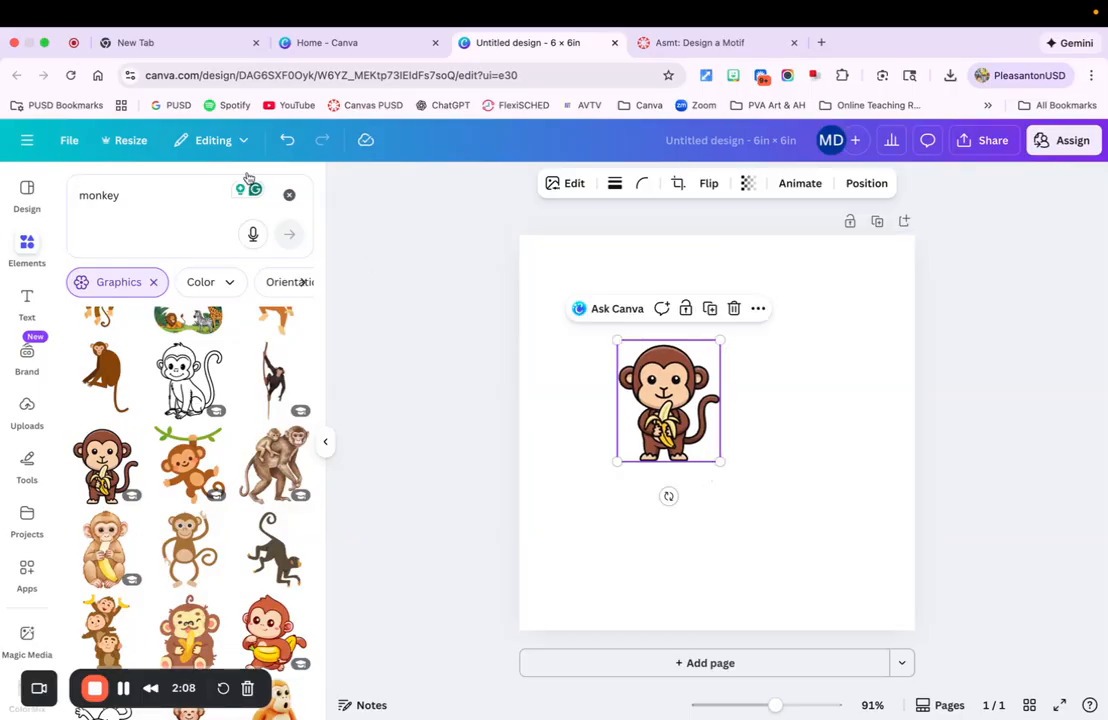
Search graphics for banana, add the peeled cartoon banana, and shrink it below the monkey
{"action": "double_click", "coordinate": [93, 195]}
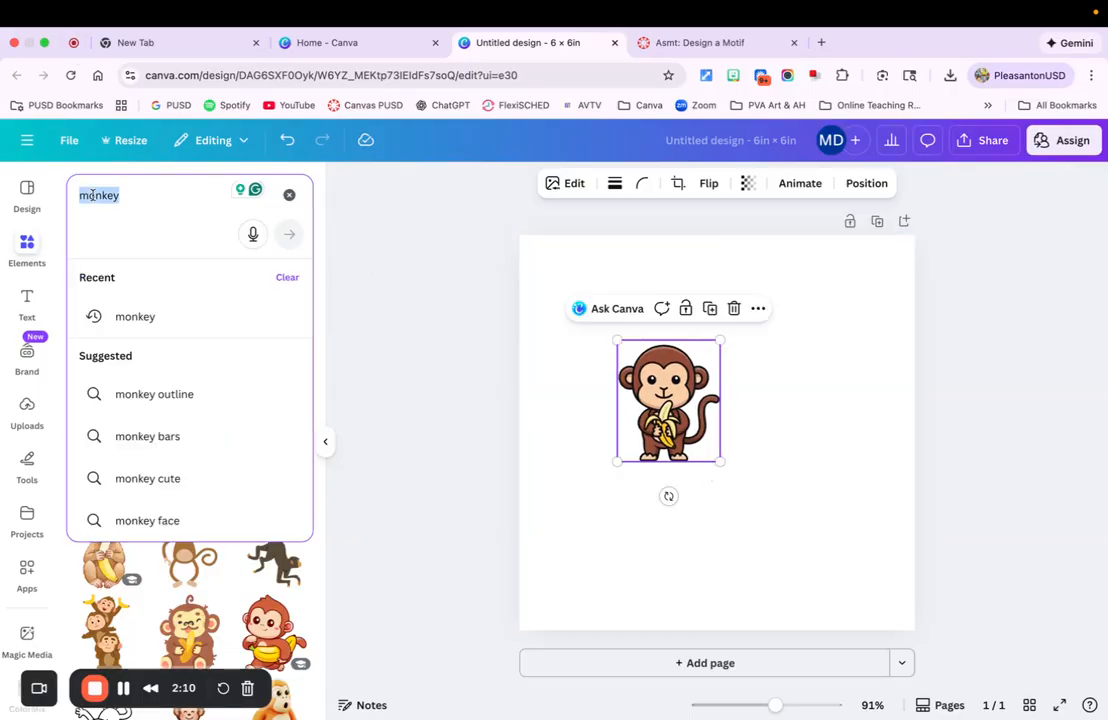
{"action": "type", "text": "banana"}
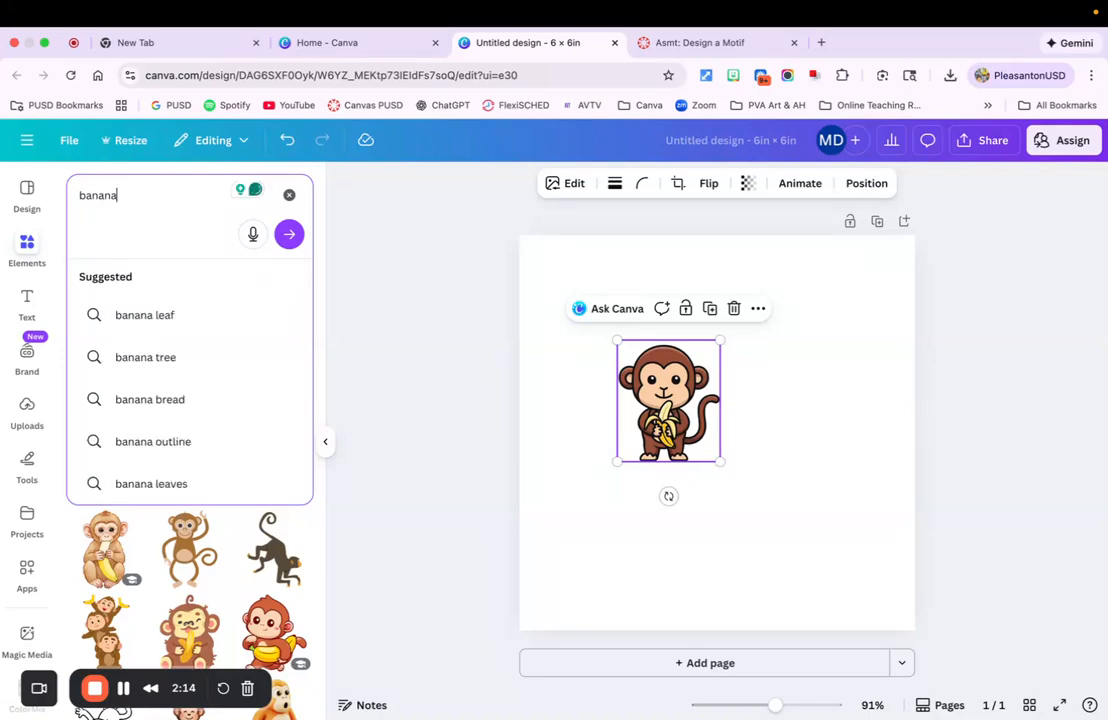
{"action": "key", "text": "Return"}
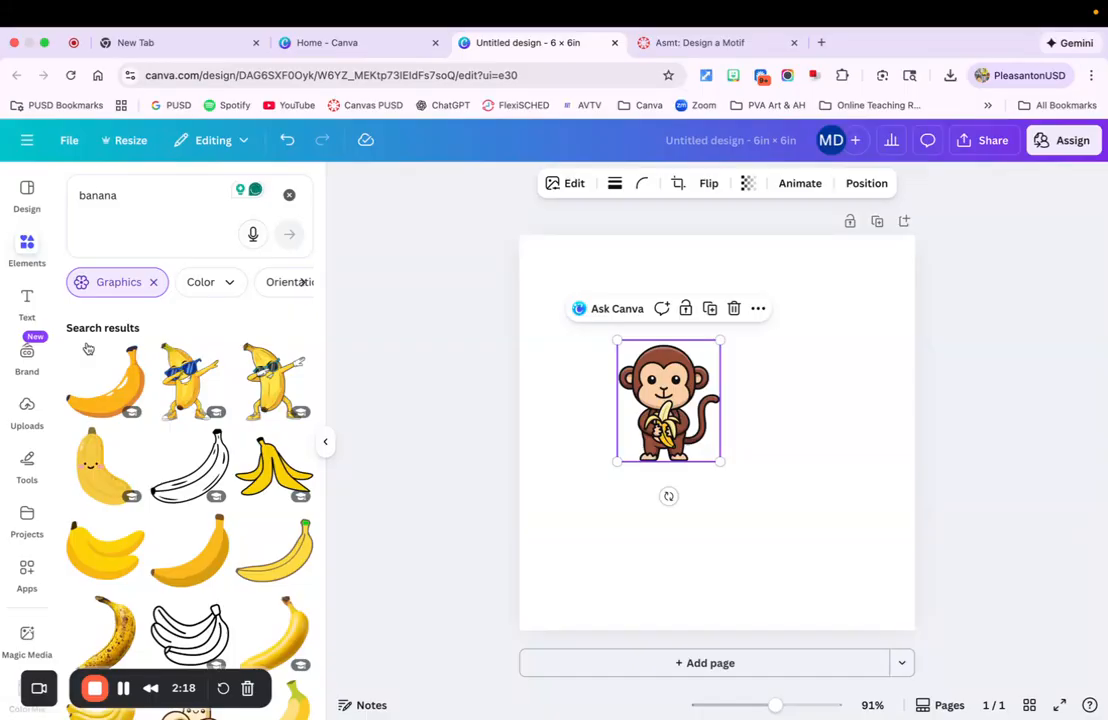
{"action": "scroll", "coordinate": [175, 400], "scroll_direction": "down", "scroll_amount": 3}
{"action": "scroll", "coordinate": [175, 400], "scroll_direction": "down", "scroll_amount": 5}
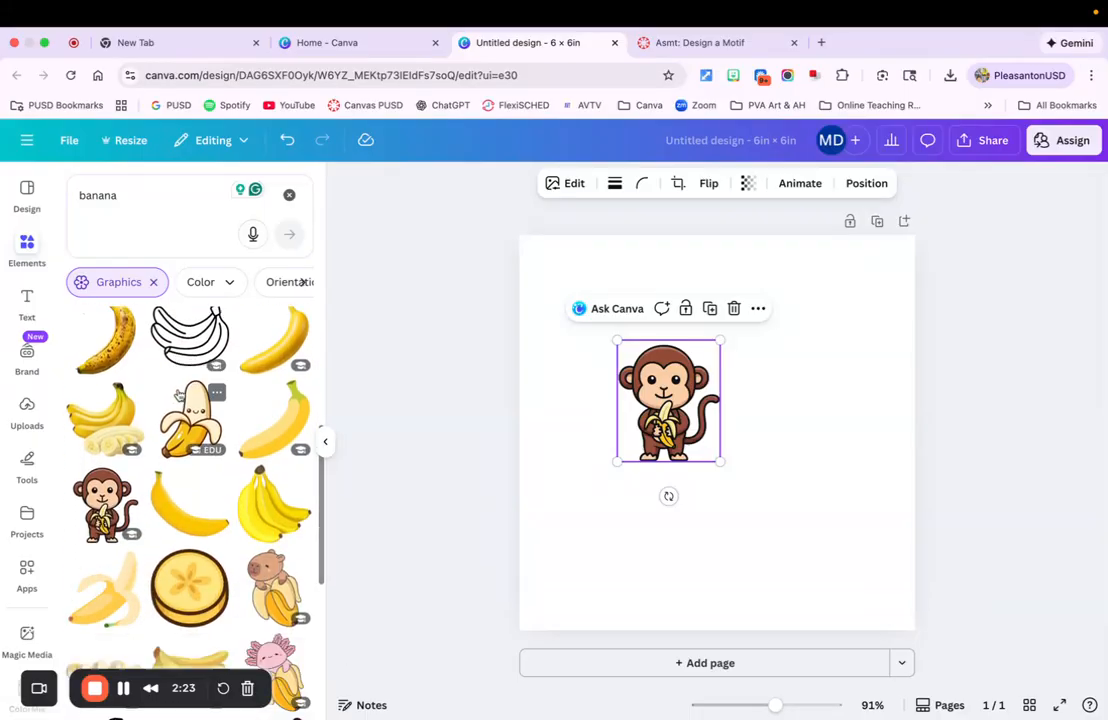
{"action": "left_click", "coordinate": [196, 418]}
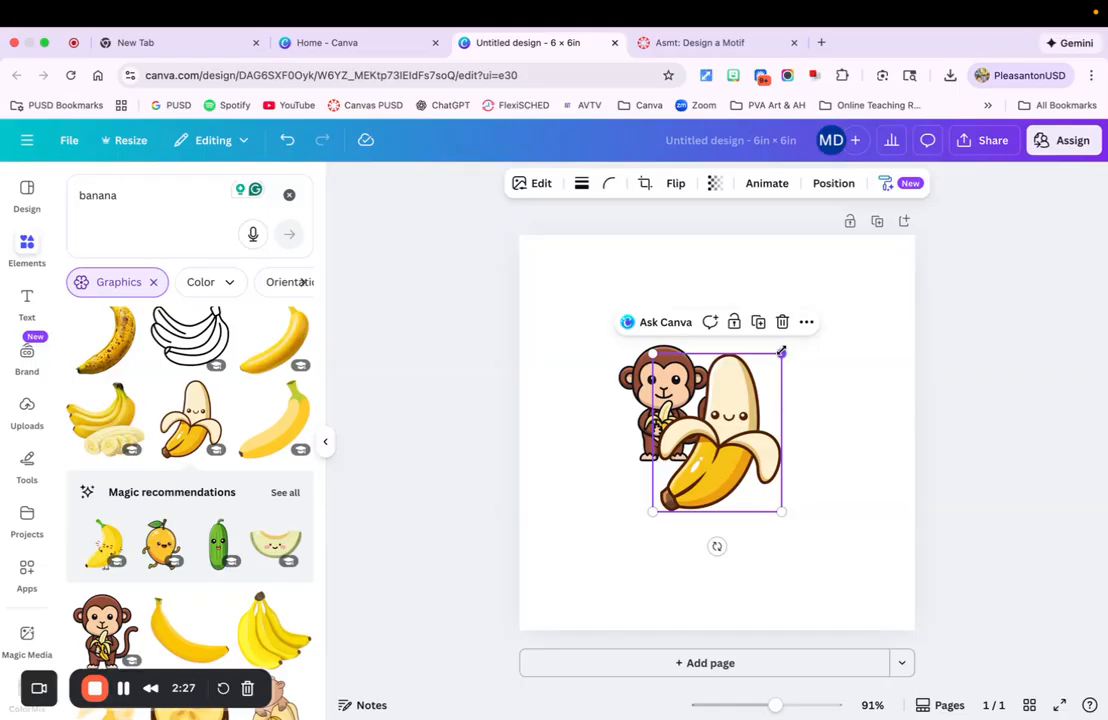
{"action": "left_click_drag", "start_coordinate": [784, 351], "coordinate": [607, 535]}
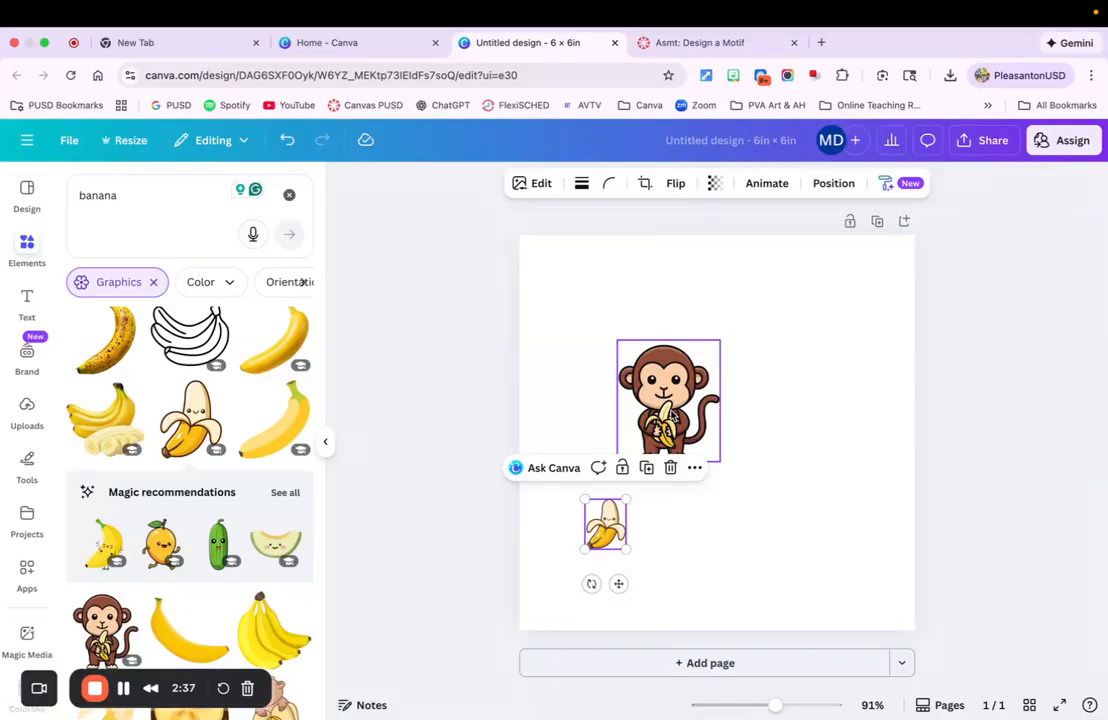
Duplicate the monkey and place the copy directly beside the original on its right
{"action": "left_click", "coordinate": [673, 416]}
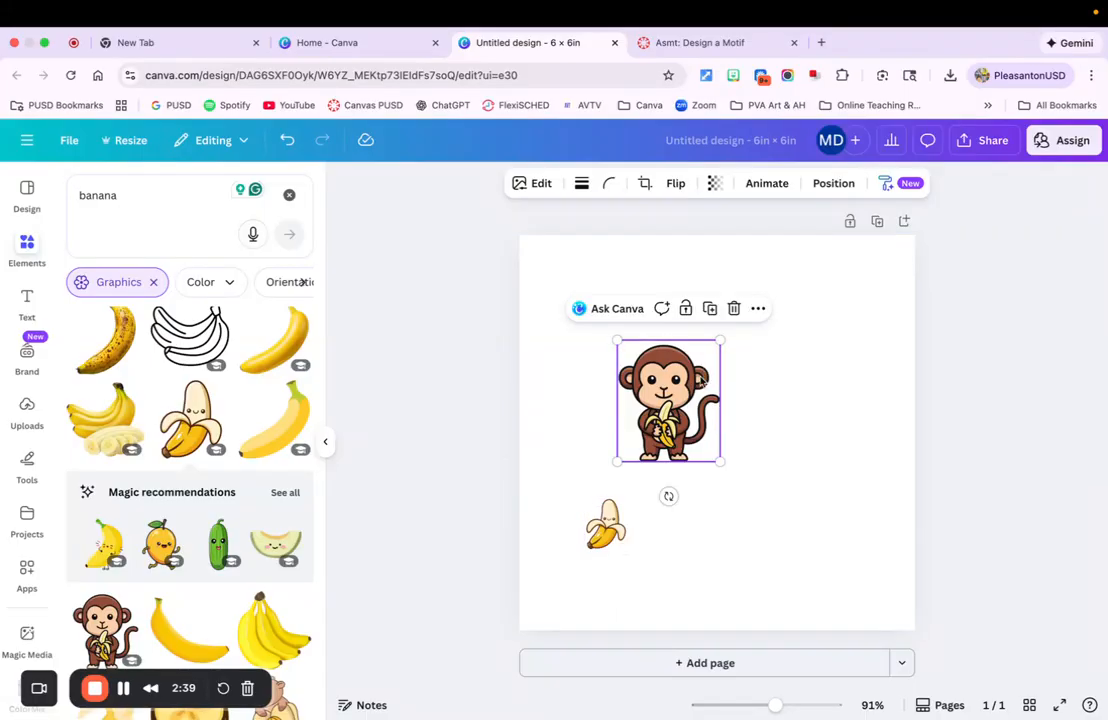
{"action": "left_click", "coordinate": [730, 554]}
{"action": "left_click", "coordinate": [673, 413]}
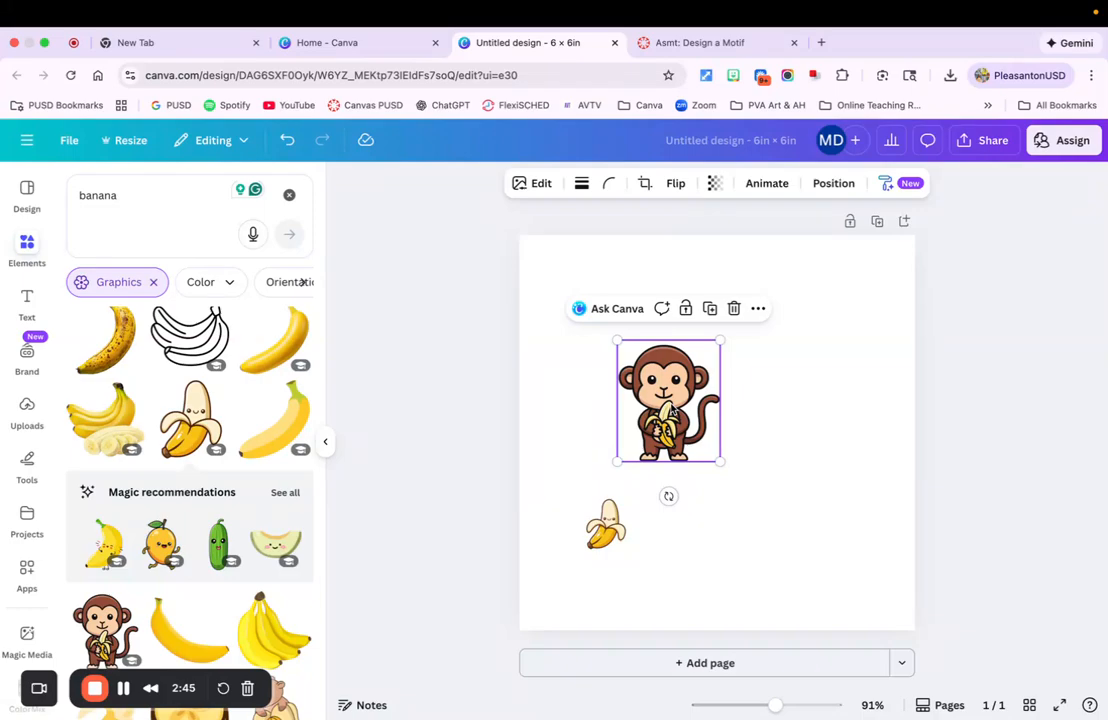
{"action": "left_click", "coordinate": [710, 310]}
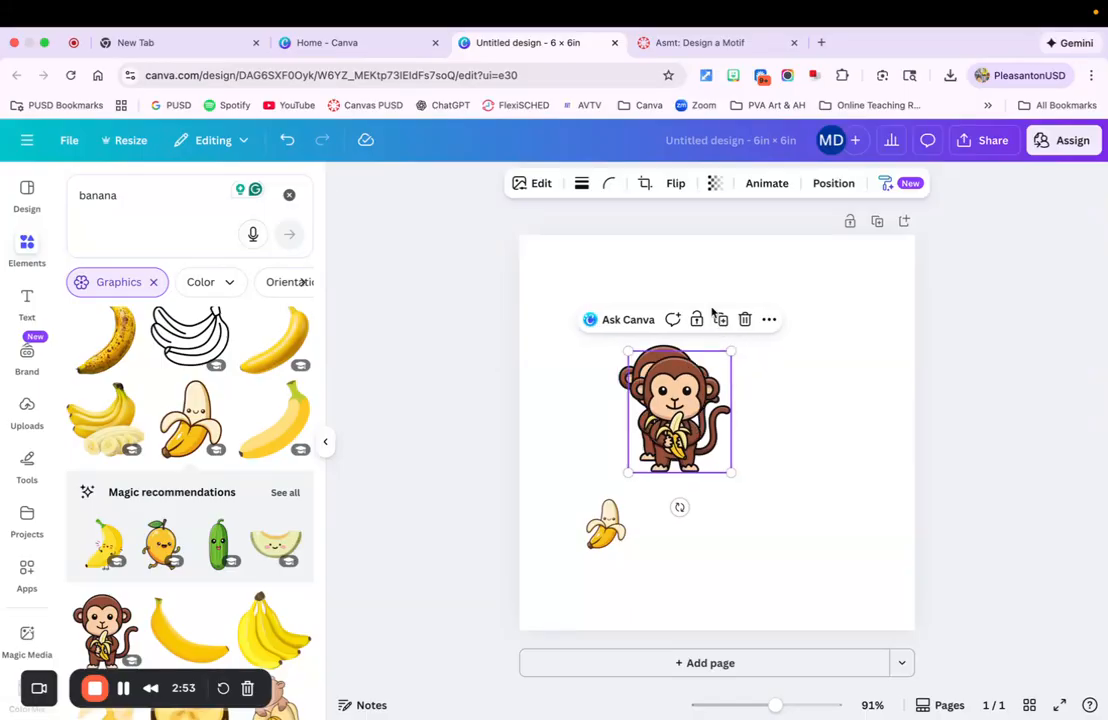
{"action": "left_click_drag", "start_coordinate": [674, 404], "coordinate": [588, 395]}
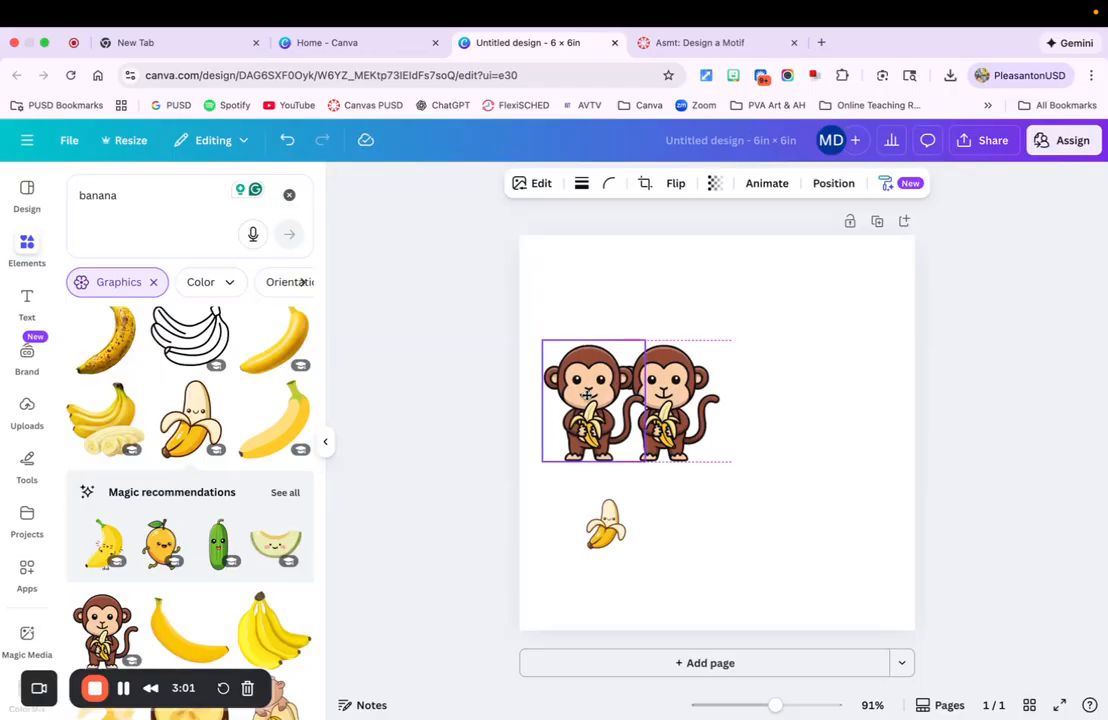
{"action": "left_click_drag", "start_coordinate": [588, 395], "coordinate": [757, 397]}
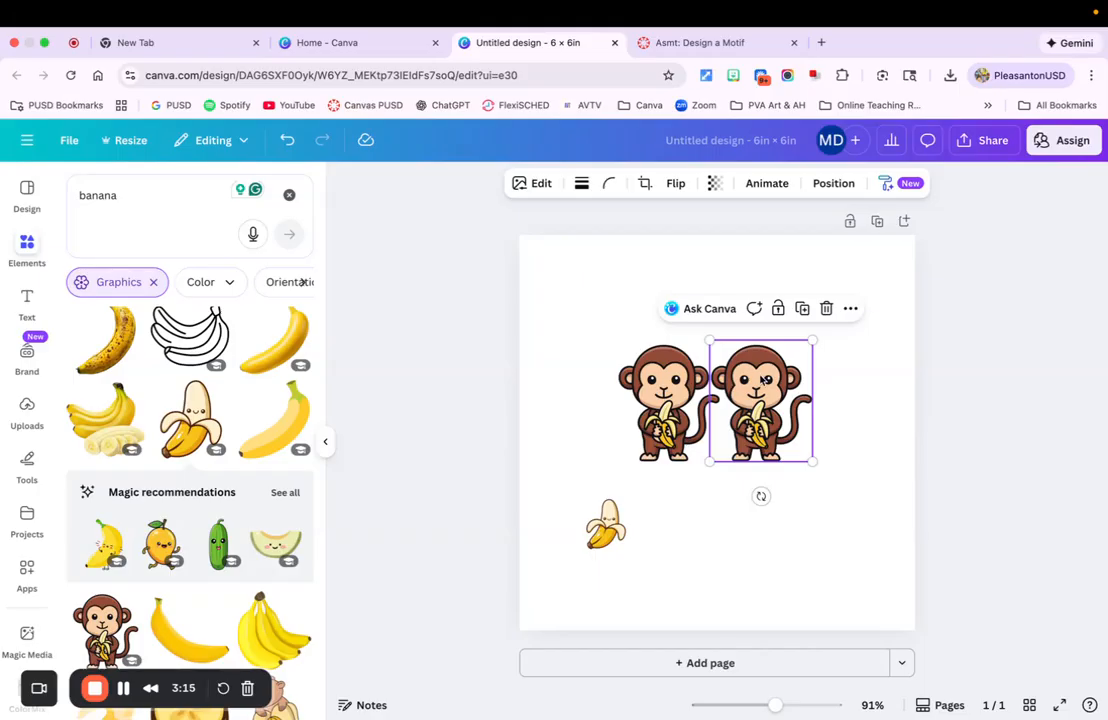
Flip the duplicate monkey horizontally and nudge it snugly against the original monkey
{"action": "left_click", "coordinate": [677, 184]}
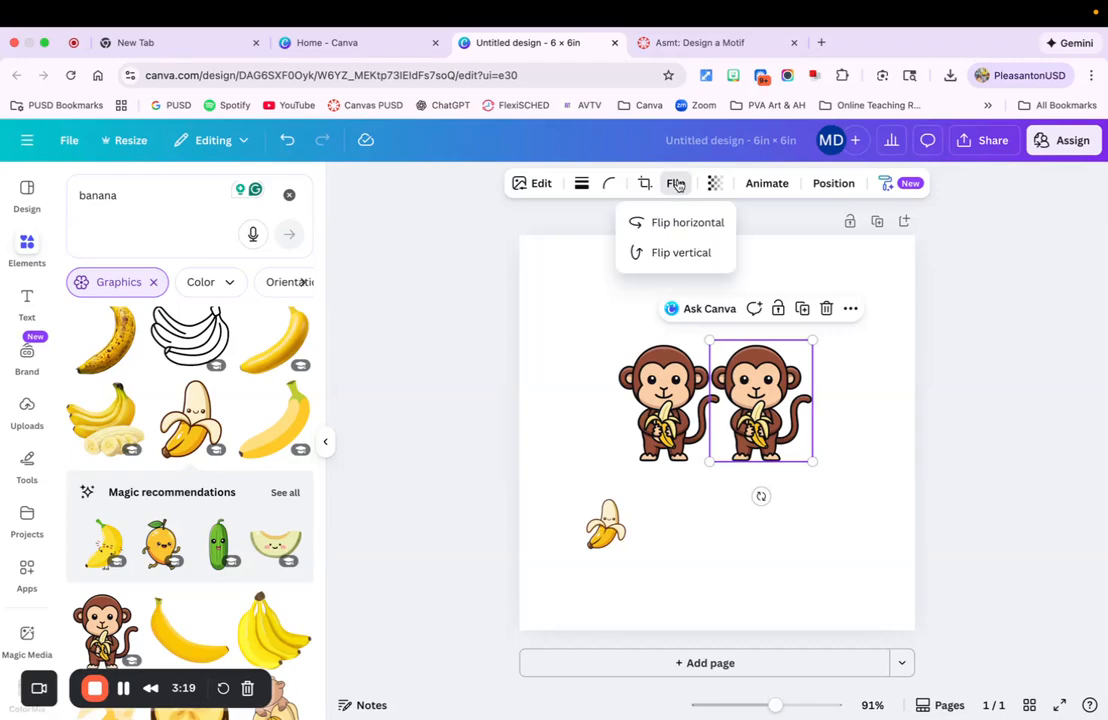
{"action": "left_click", "coordinate": [686, 224]}
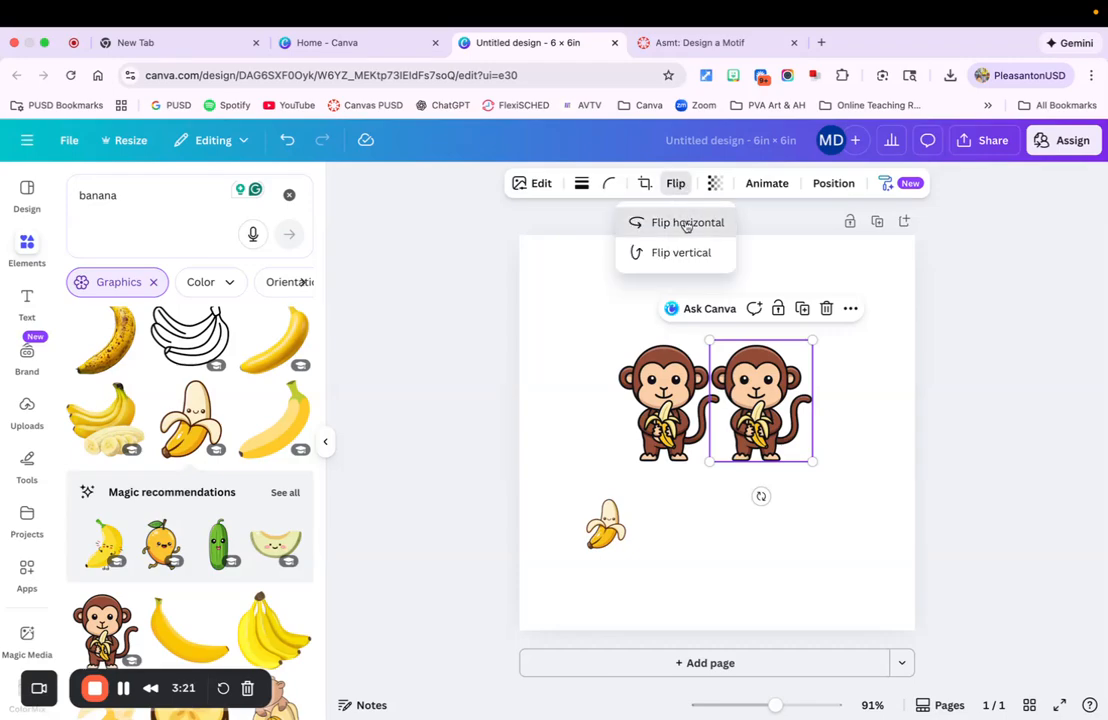
{"action": "left_click_drag", "start_coordinate": [782, 374], "coordinate": [775, 379]}
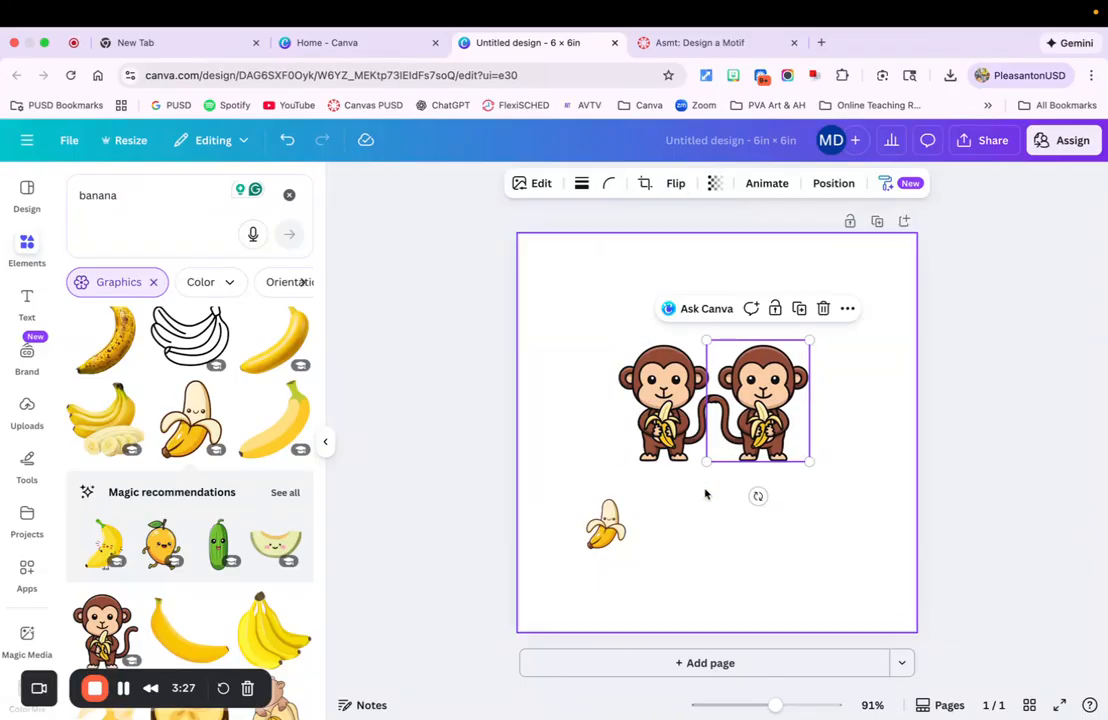
Duplicate the left monkey, flip the copy vertically, and place it directly below the original
{"action": "left_click_drag", "start_coordinate": [608, 527], "coordinate": [580, 521]}
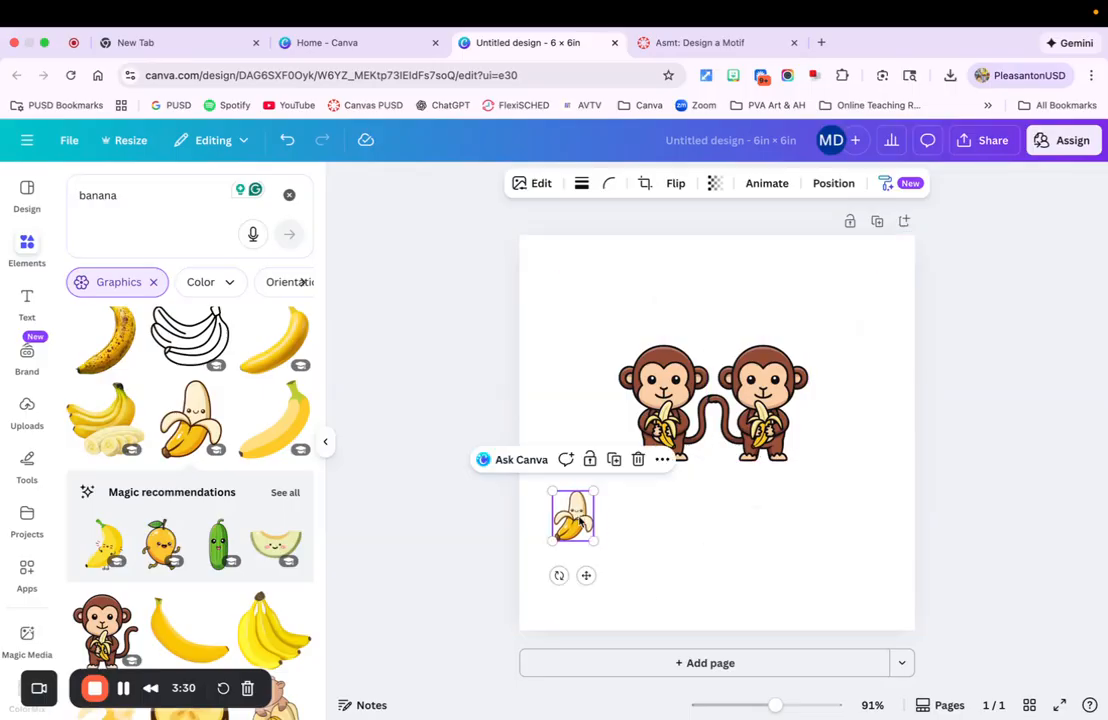
{"action": "left_click", "coordinate": [666, 396]}
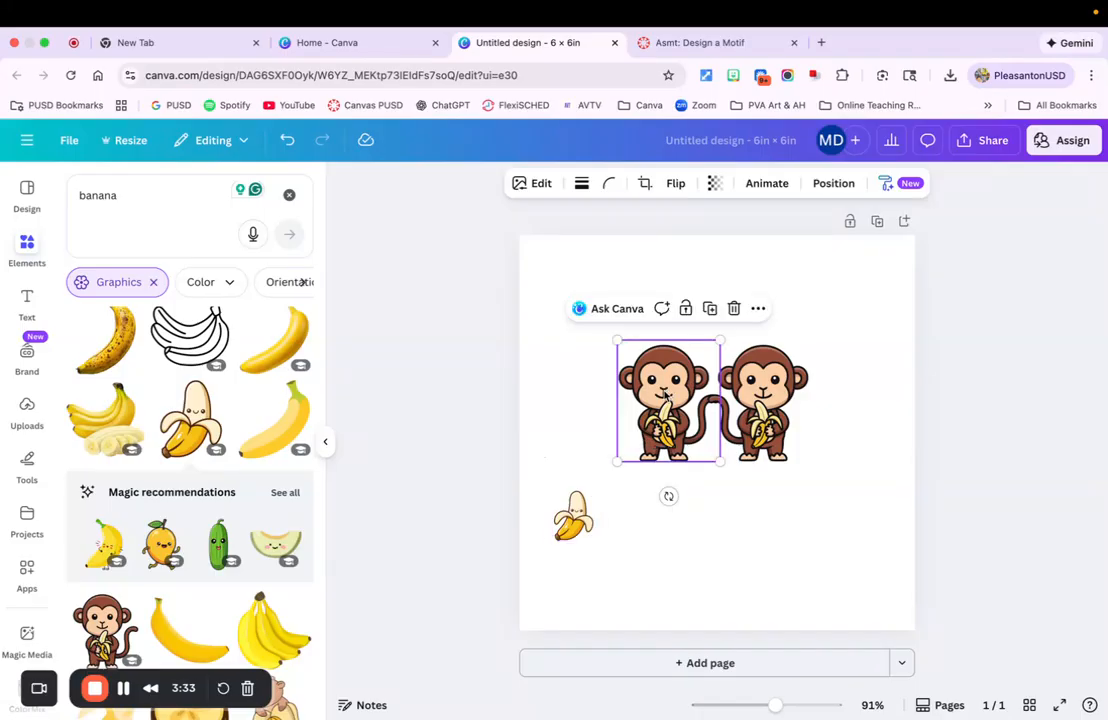
{"action": "left_click", "coordinate": [711, 311]}
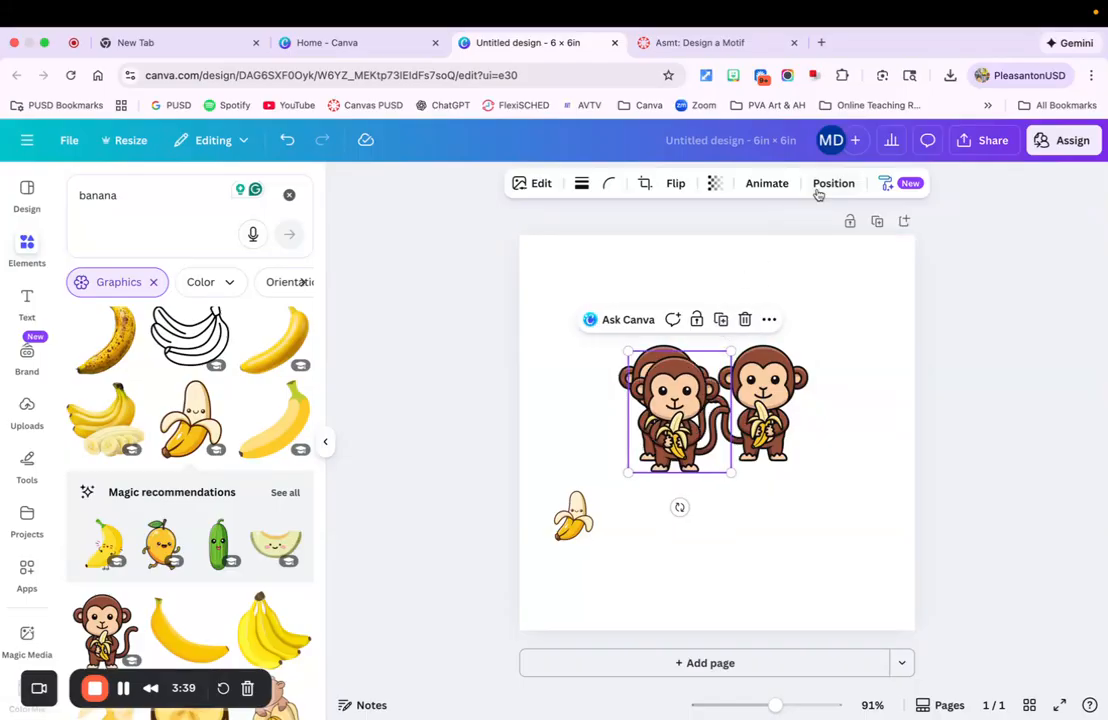
{"action": "left_click", "coordinate": [676, 183]}
{"action": "left_click", "coordinate": [669, 255]}
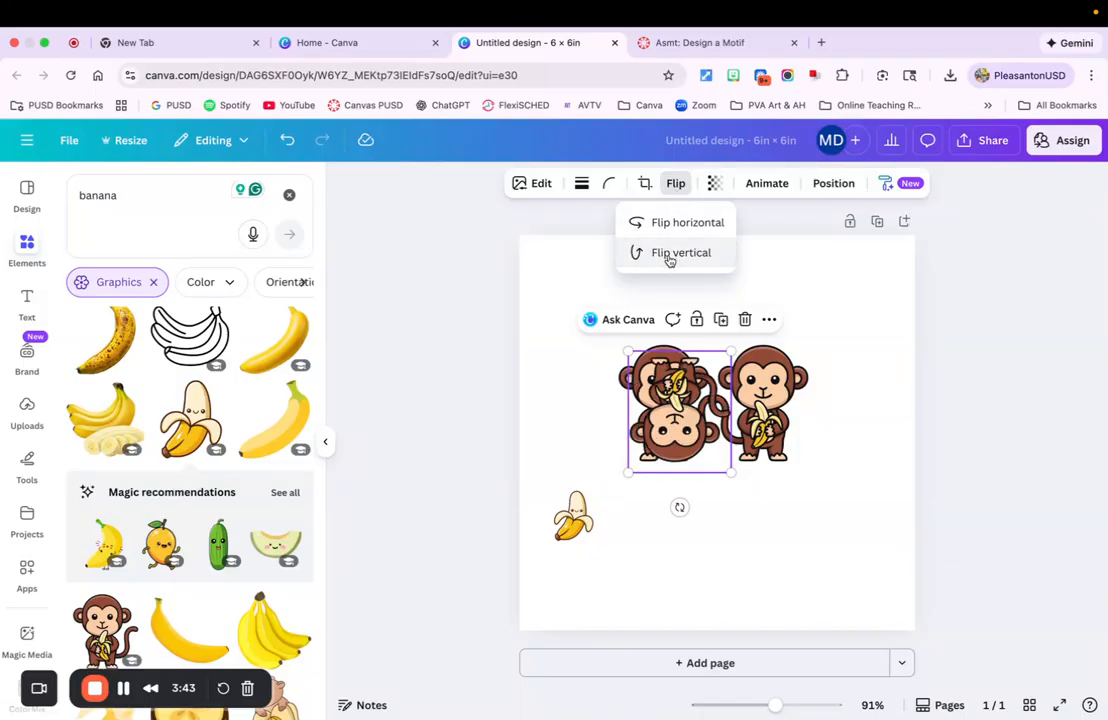
{"action": "left_click_drag", "start_coordinate": [664, 378], "coordinate": [666, 527]}
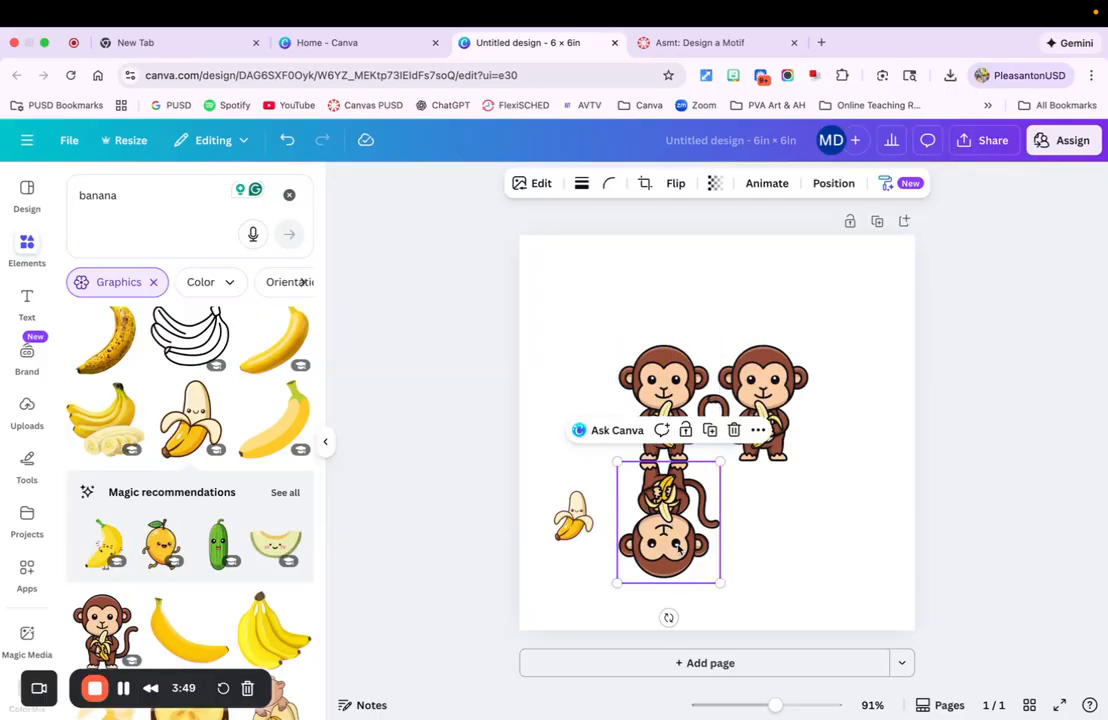
Duplicate the upside-down monkey, place it below the right monkey, flip it horizontally, and align it beside its neighbour
{"action": "left_click", "coordinate": [710, 430]}
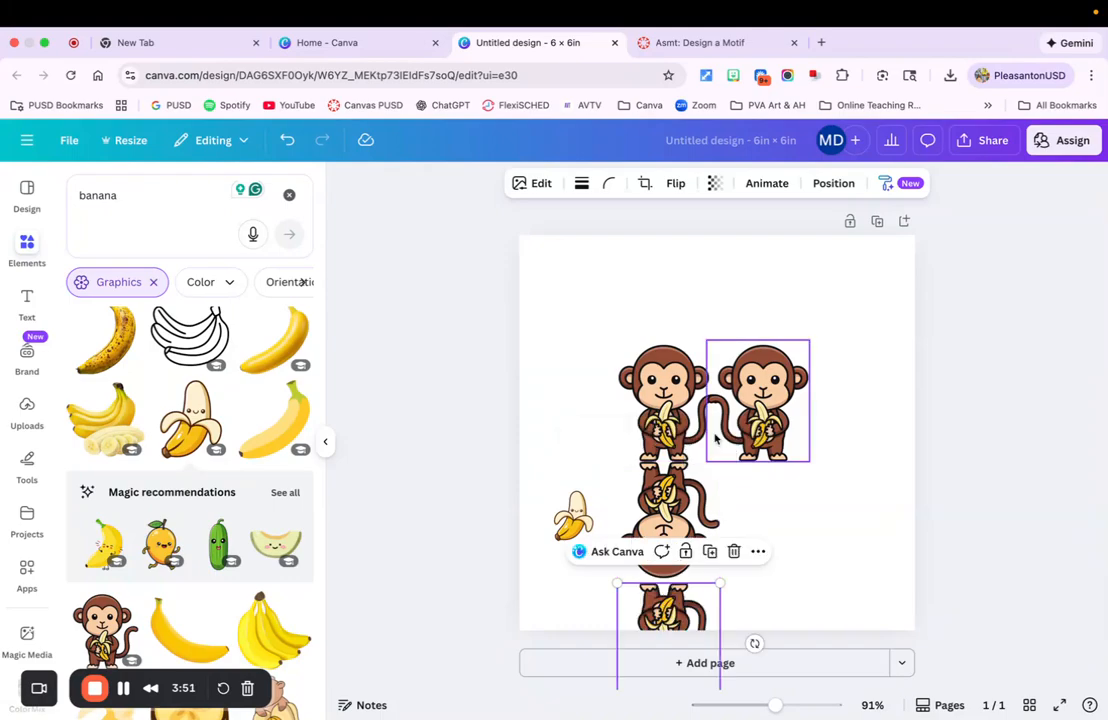
{"action": "left_click_drag", "start_coordinate": [668, 611], "coordinate": [767, 489]}
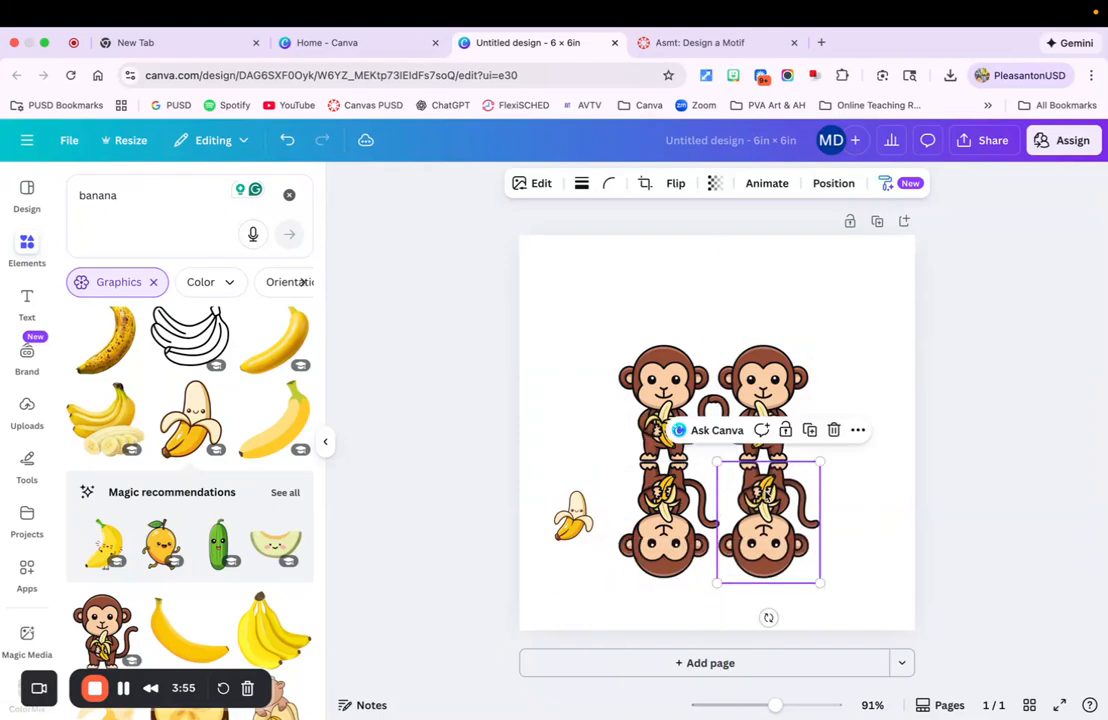
{"action": "left_click", "coordinate": [675, 185]}
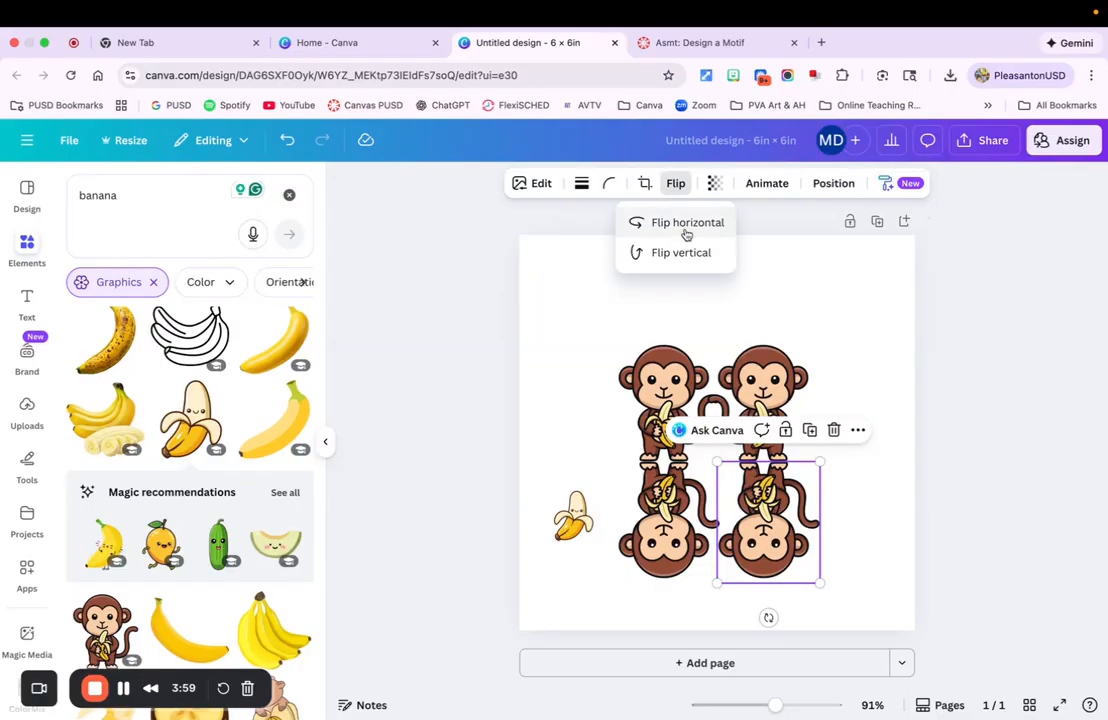
{"action": "left_click", "coordinate": [683, 225]}
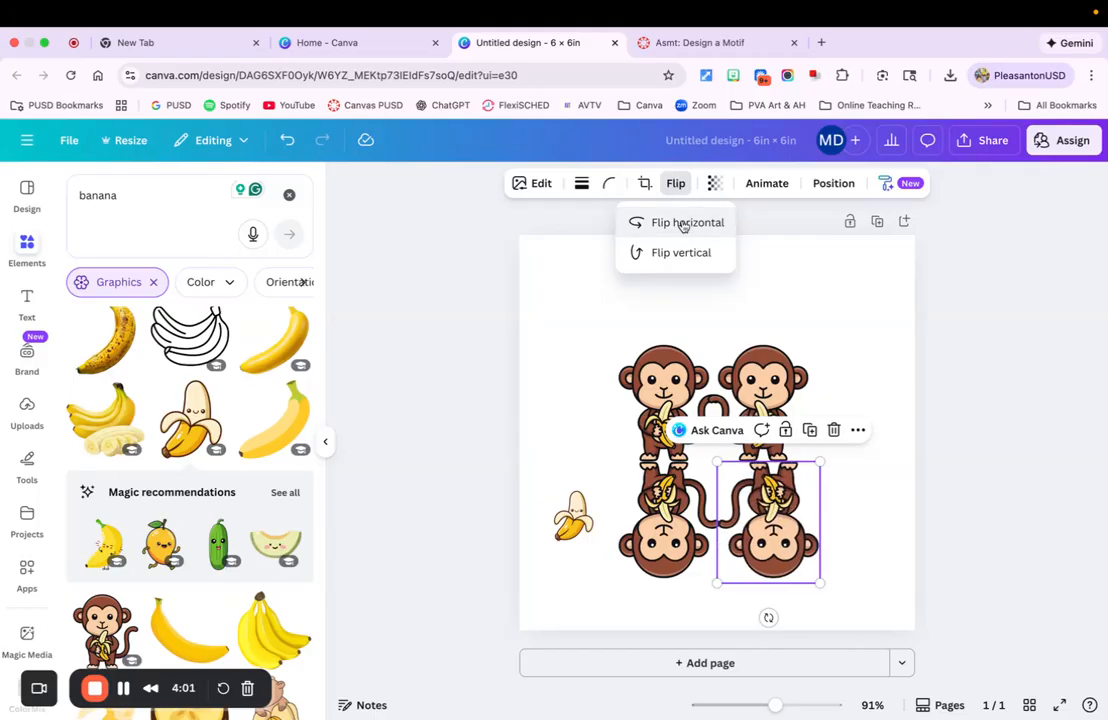
{"action": "left_click", "coordinate": [655, 495]}
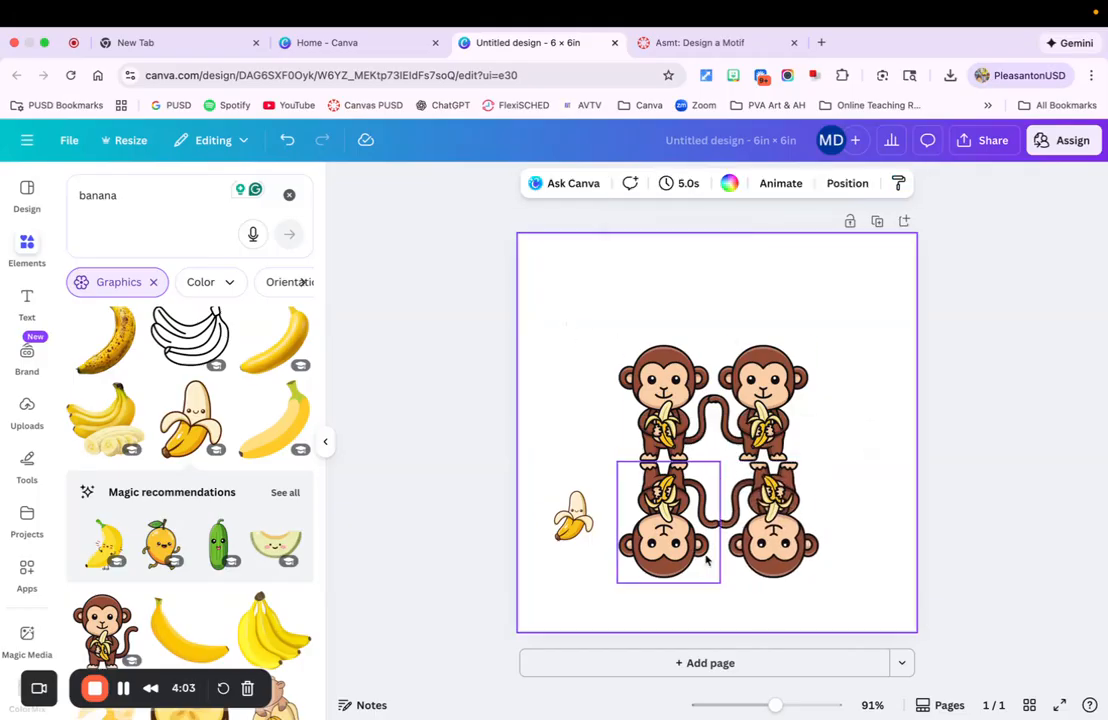
{"action": "left_click_drag", "start_coordinate": [768, 540], "coordinate": [758, 537]}
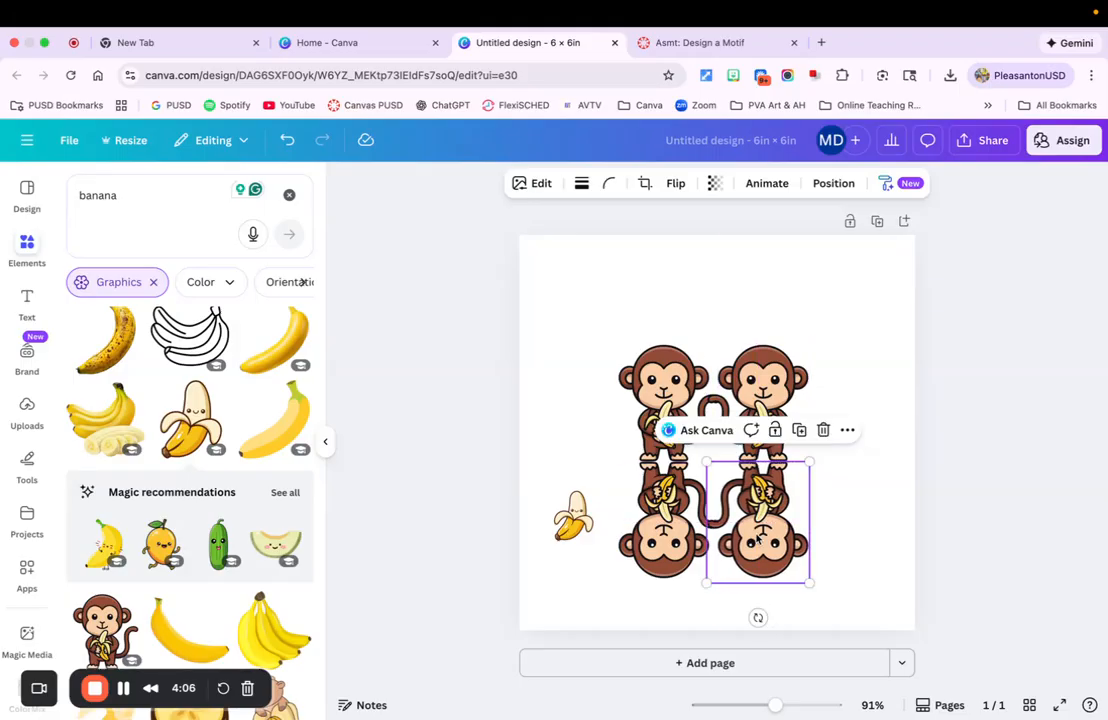
{"action": "left_click", "coordinate": [567, 290]}
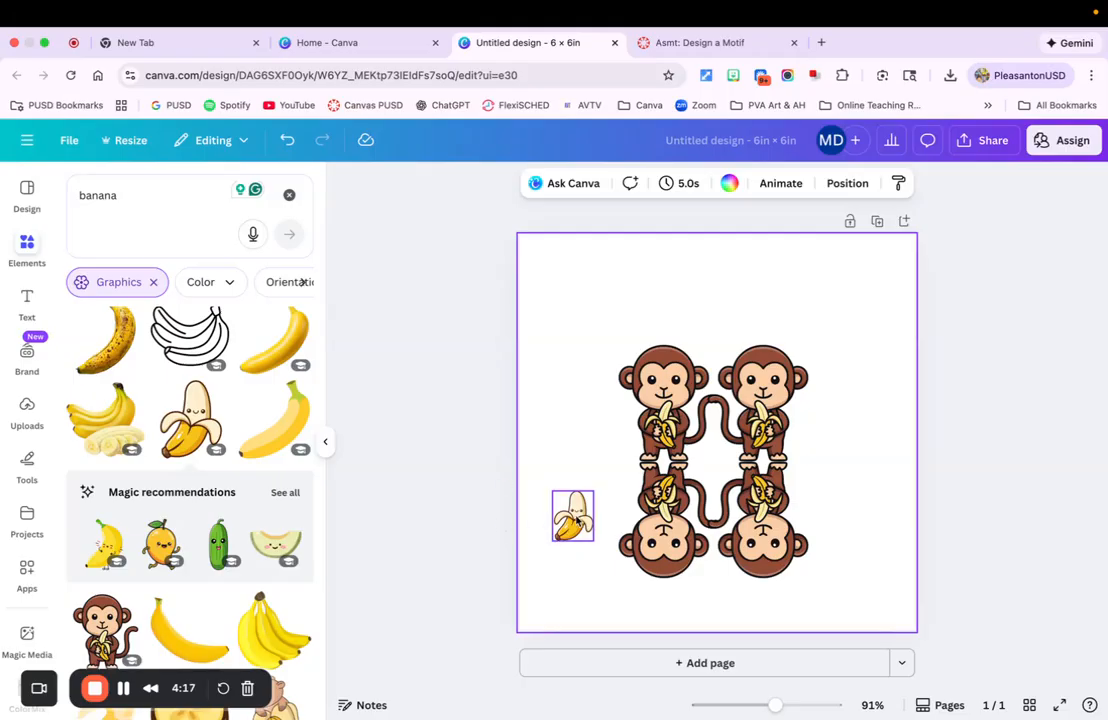
Move the banana beside the upper right monkey and add a vertically flipped copy directly below it
{"action": "left_click", "coordinate": [577, 522]}
{"action": "left_click_drag", "start_coordinate": [577, 522], "coordinate": [838, 427]}
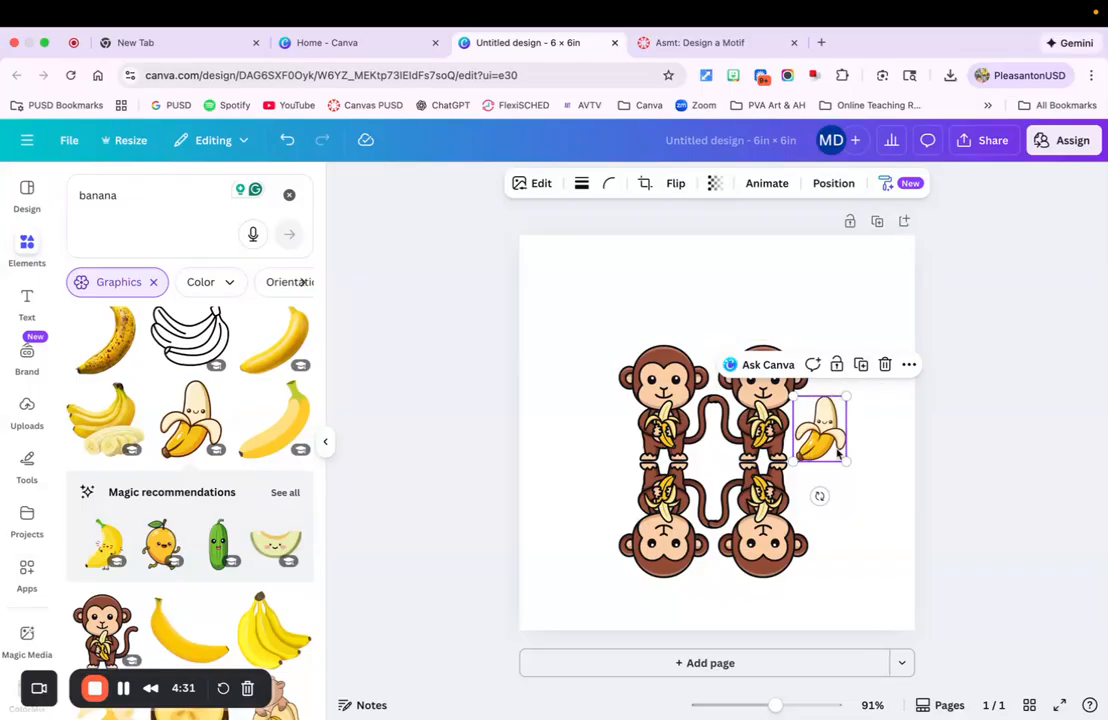
{"action": "left_click", "coordinate": [860, 364]}
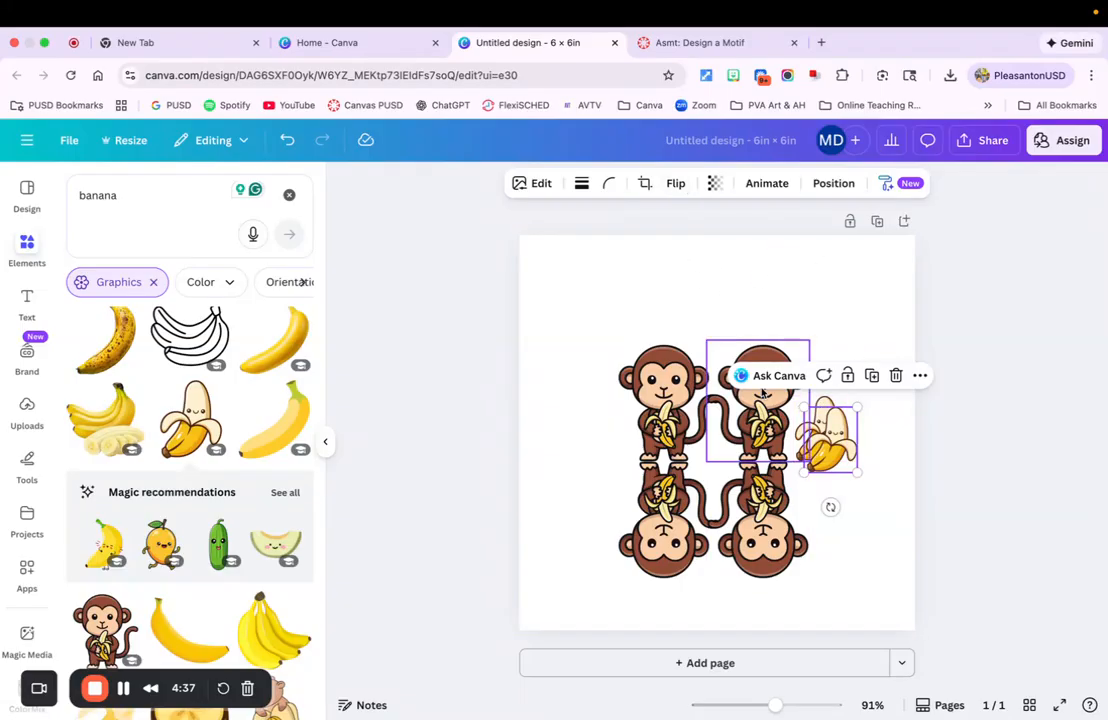
{"action": "left_click", "coordinate": [676, 186]}
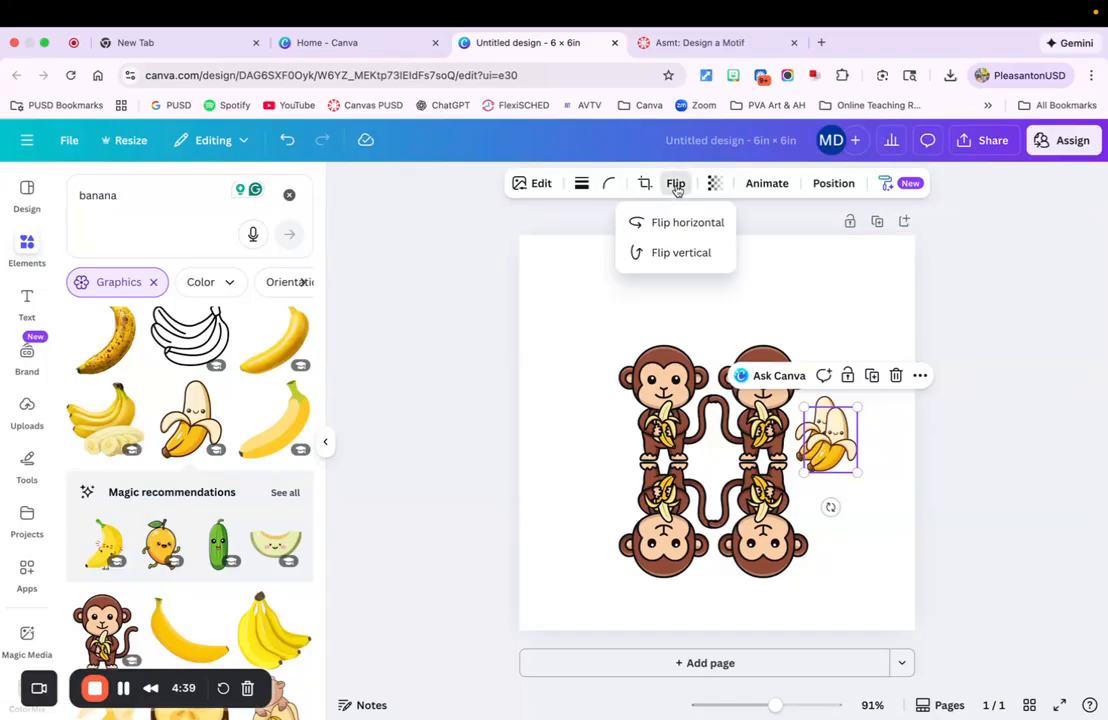
{"action": "left_click", "coordinate": [668, 252]}
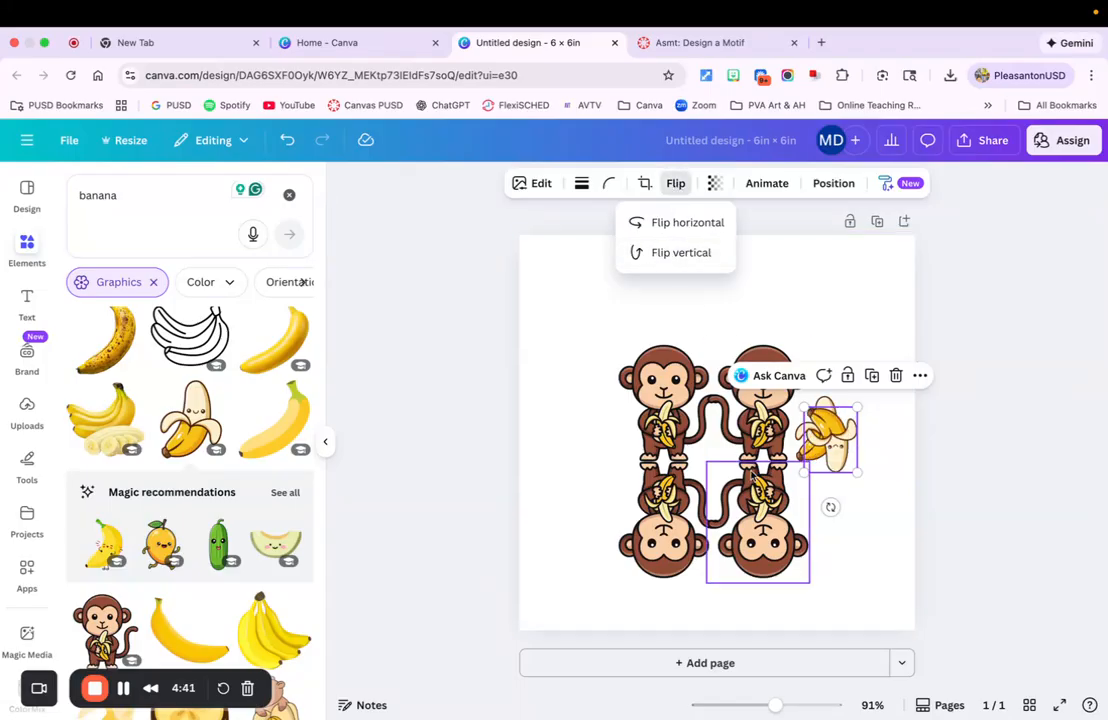
{"action": "left_click_drag", "start_coordinate": [832, 444], "coordinate": [819, 496]}
{"action": "left_click", "coordinate": [557, 460]}
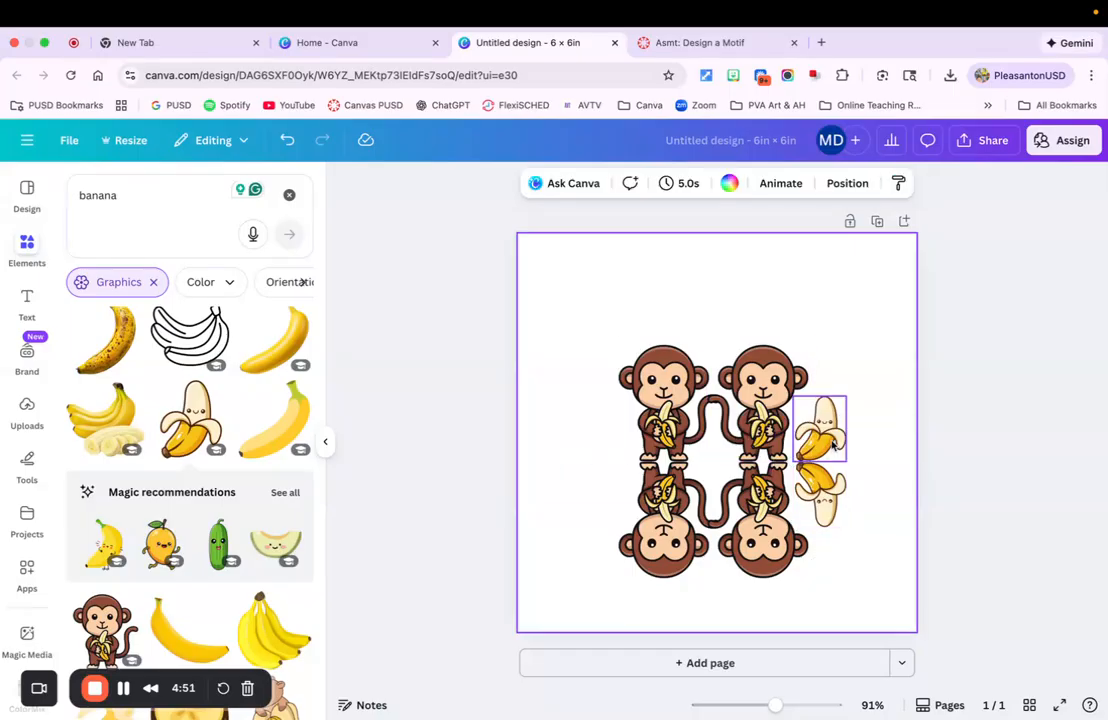
Duplicate both right-side bananas and place the copies at matching heights on the left side of the monkeys
{"action": "left_click", "coordinate": [820, 430]}
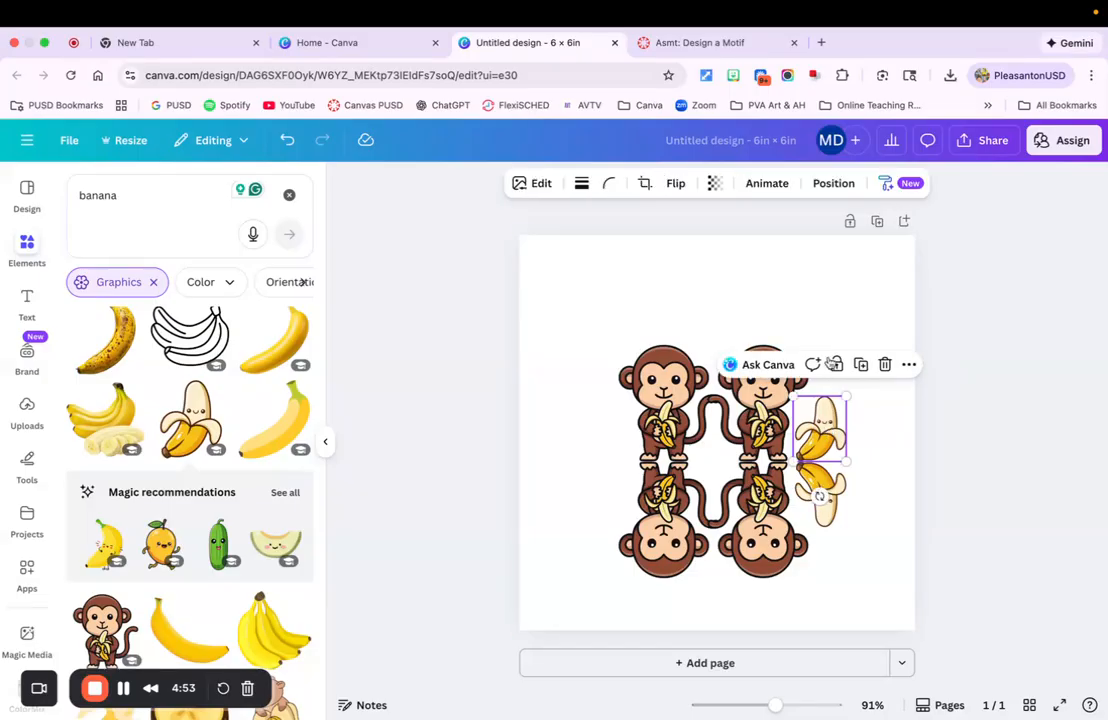
{"action": "left_click", "coordinate": [862, 365]}
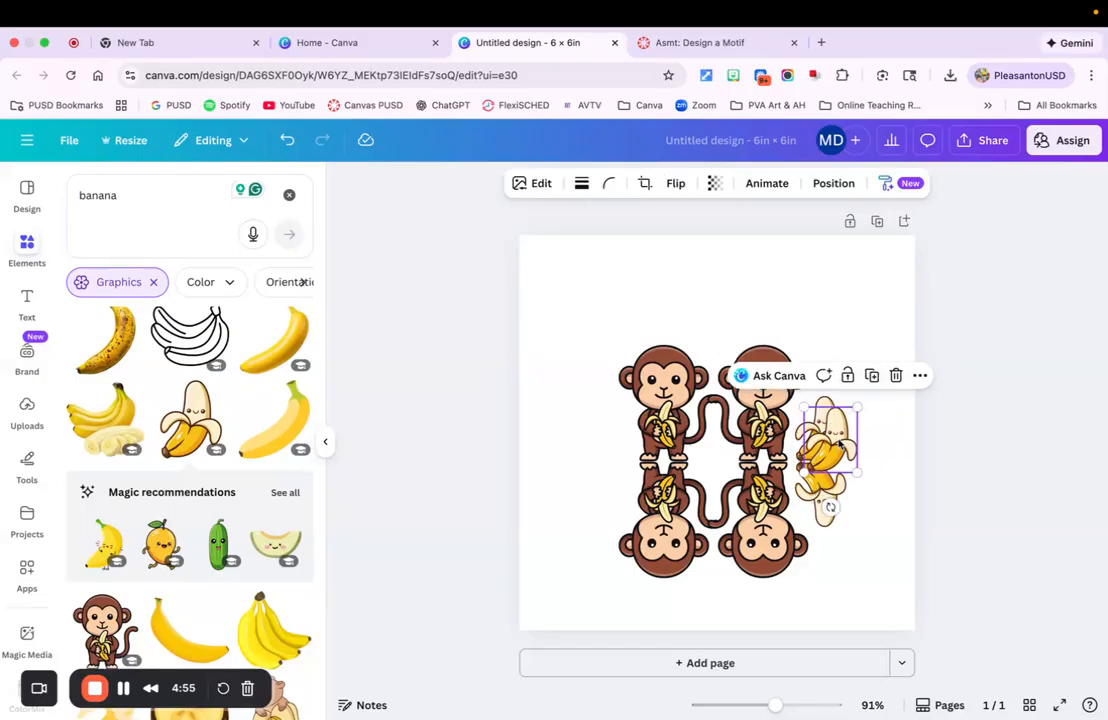
{"action": "left_click_drag", "start_coordinate": [835, 435], "coordinate": [616, 428]}
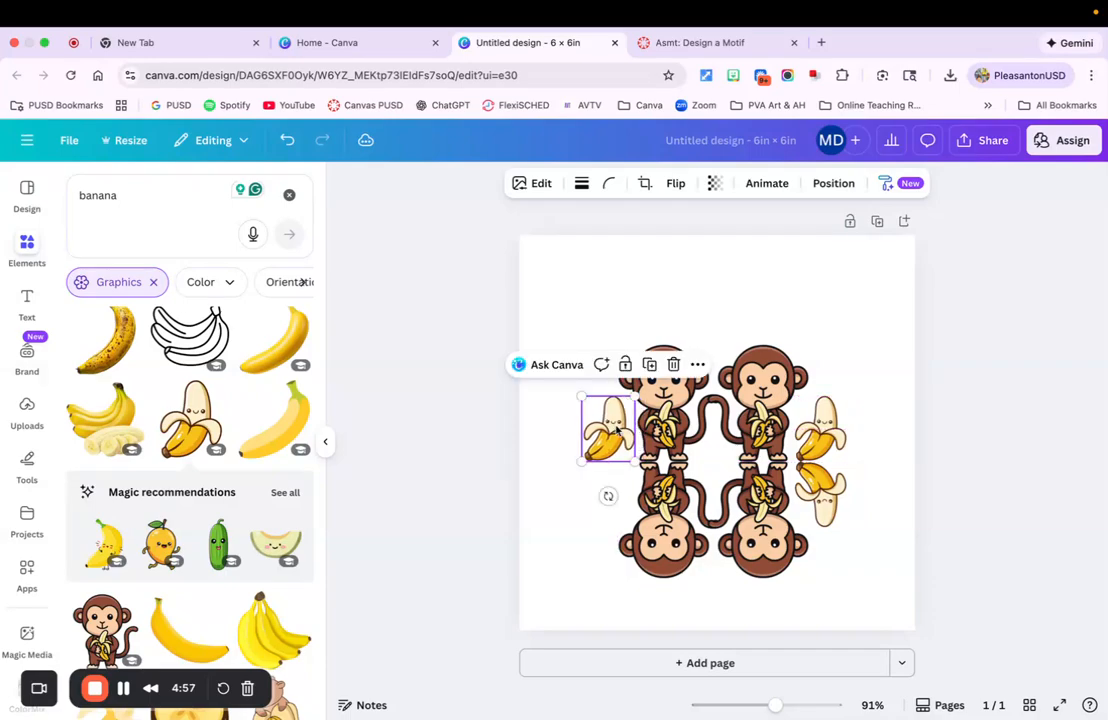
{"action": "left_click", "coordinate": [840, 512]}
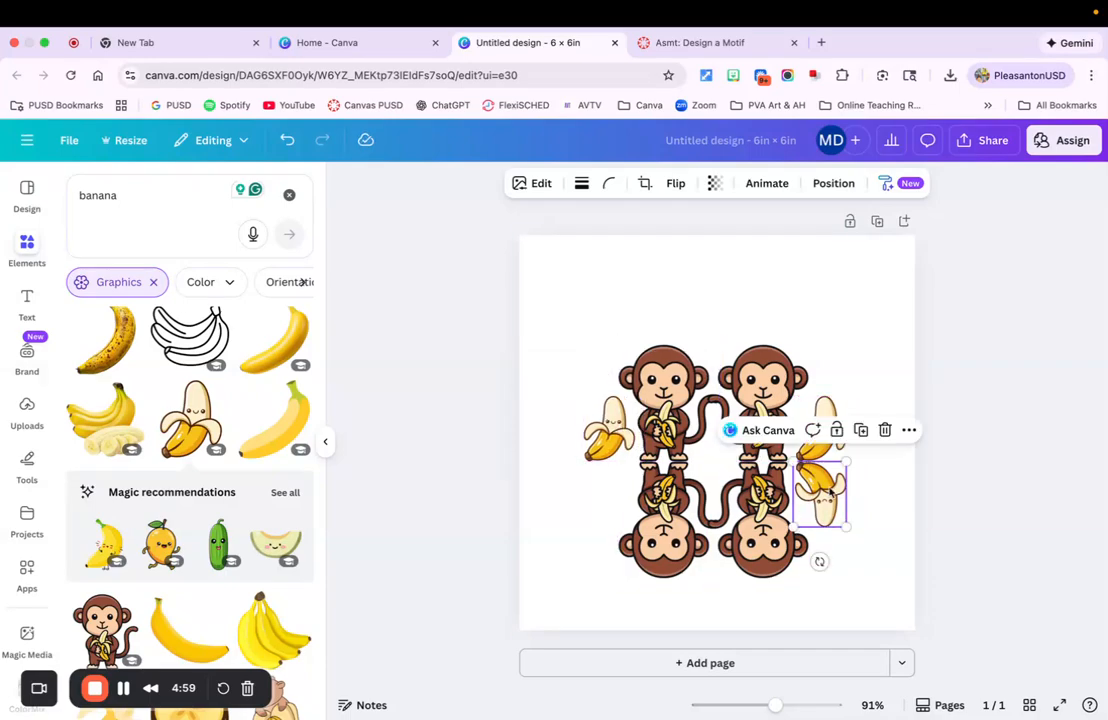
{"action": "left_click", "coordinate": [862, 431]}
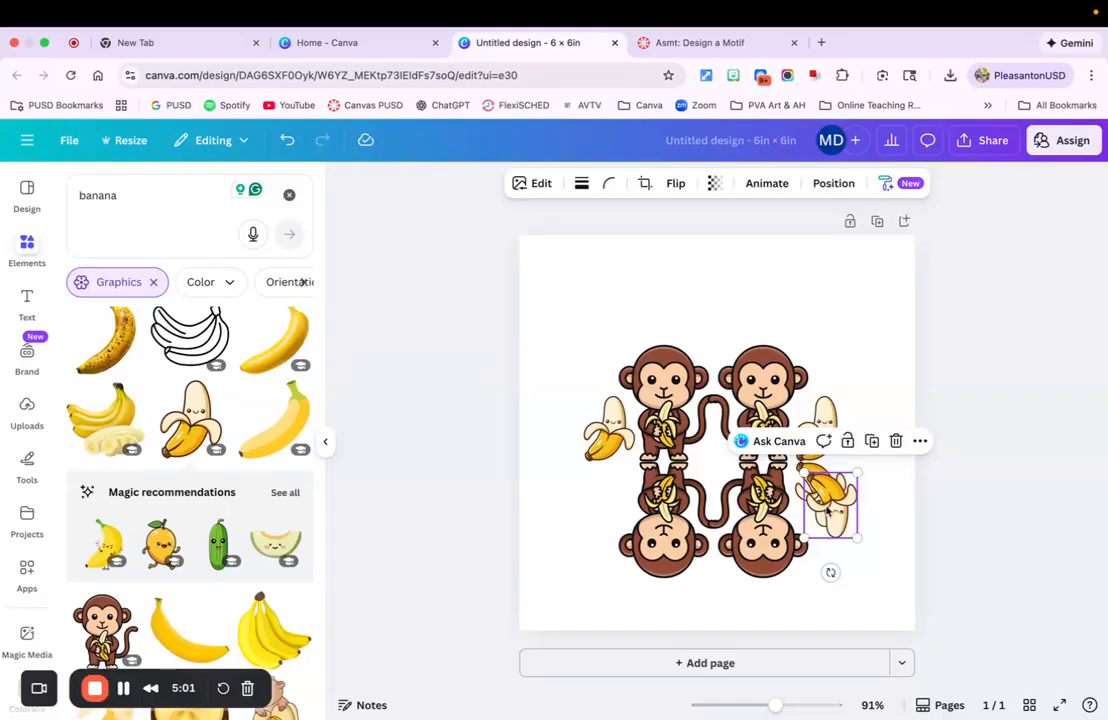
{"action": "left_click_drag", "start_coordinate": [825, 500], "coordinate": [606, 480]}
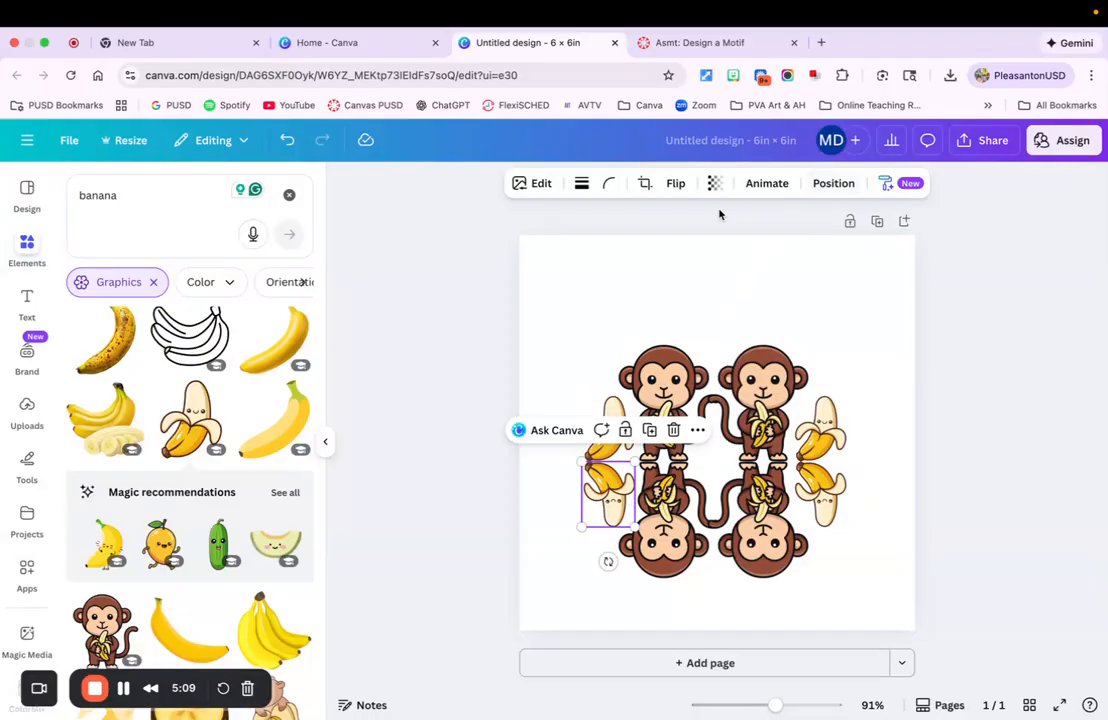
Flip the left-side bananas so they mirror the bananas on the right
{"action": "left_click", "coordinate": [676, 186]}
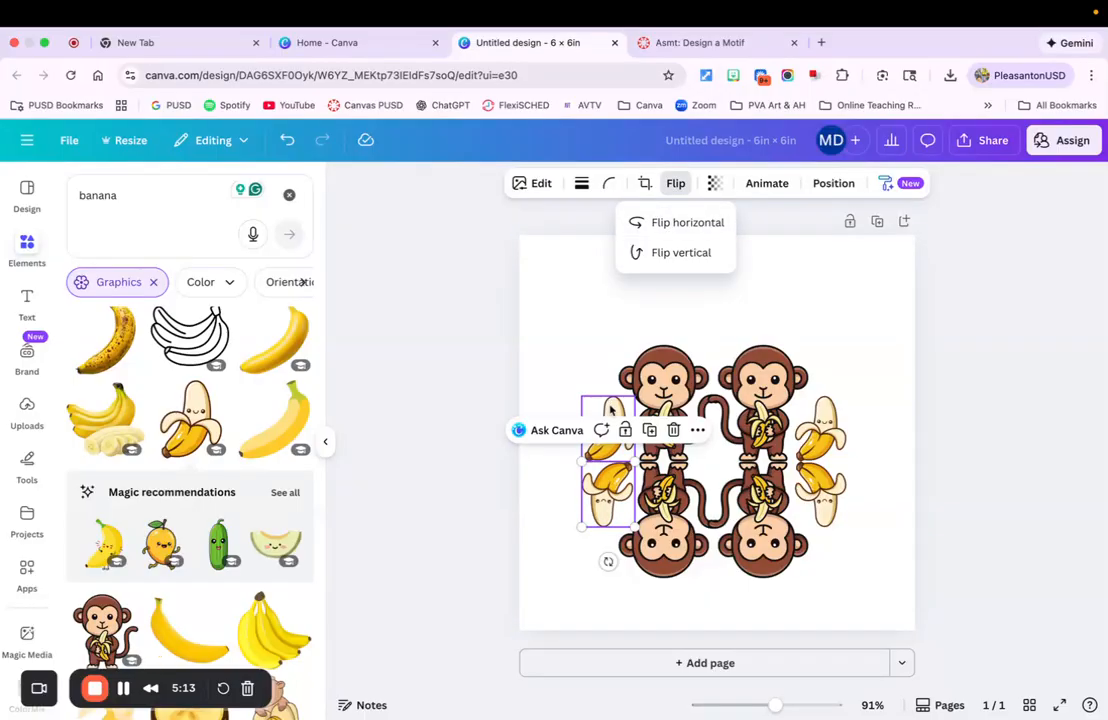
{"action": "left_click", "coordinate": [656, 254]}
{"action": "left_click", "coordinate": [677, 186]}
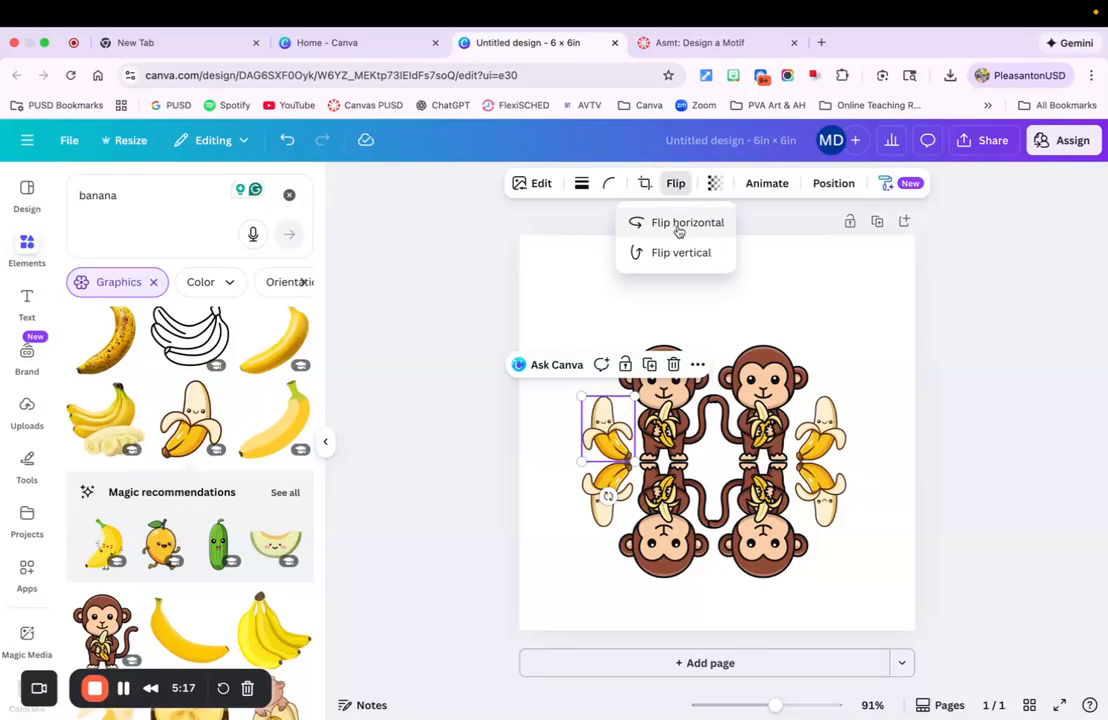
{"action": "left_click", "coordinate": [872, 588]}
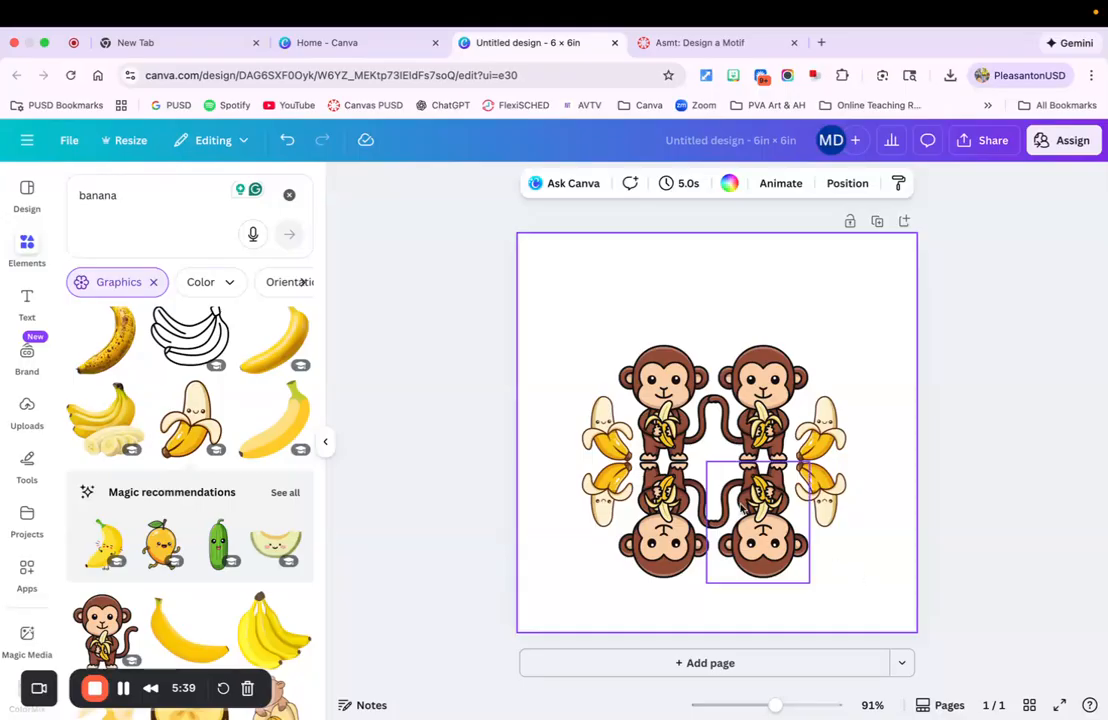
Select all four monkeys and four bananas together and group them into one motif
{"action": "left_click", "coordinate": [668, 358]}
{"action": "left_click", "coordinate": [760, 385]}
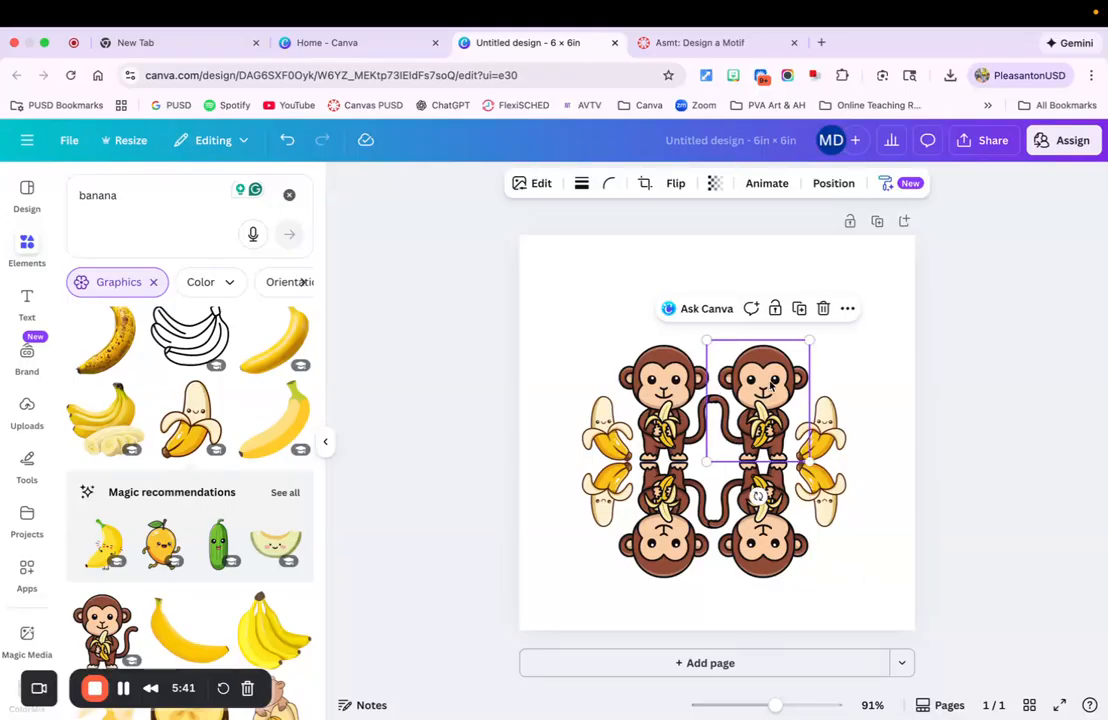
{"action": "left_click", "coordinate": [760, 497]}
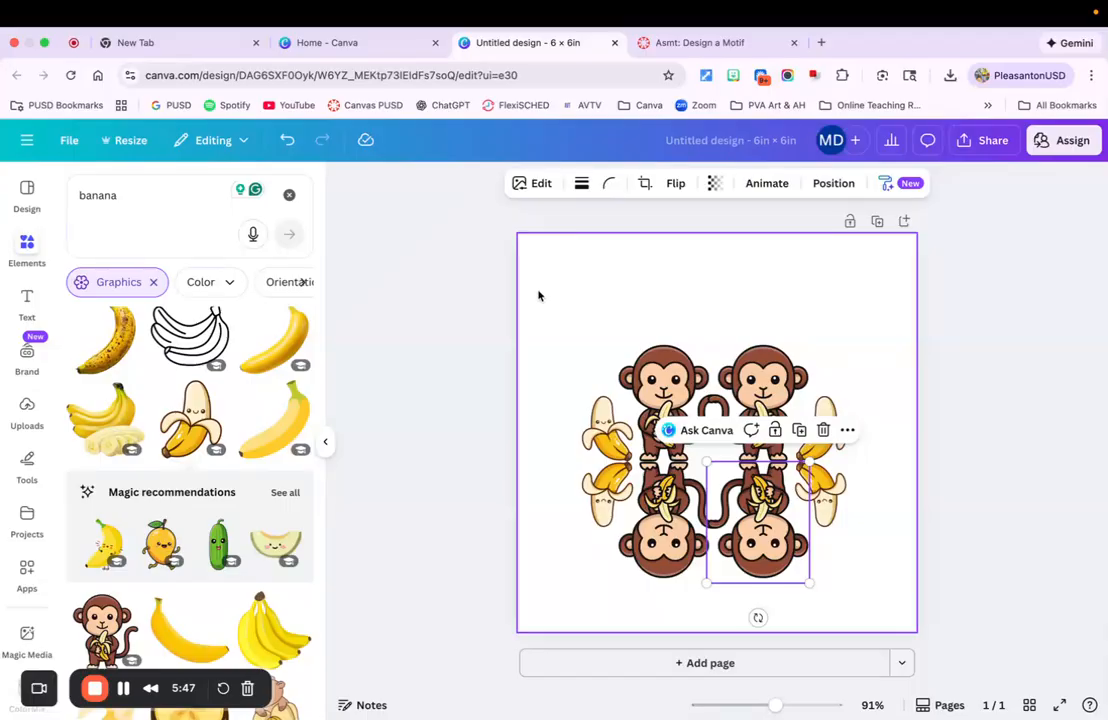
{"action": "left_click_drag", "start_coordinate": [538, 295], "coordinate": [867, 567]}
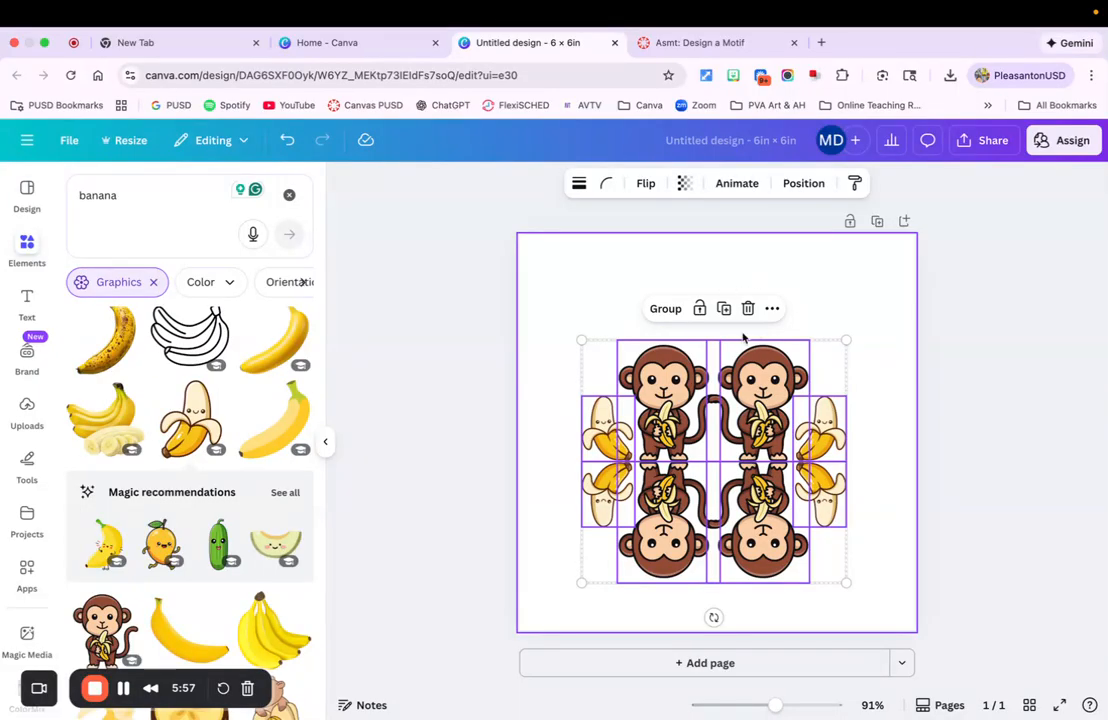
{"action": "left_click", "coordinate": [666, 310]}
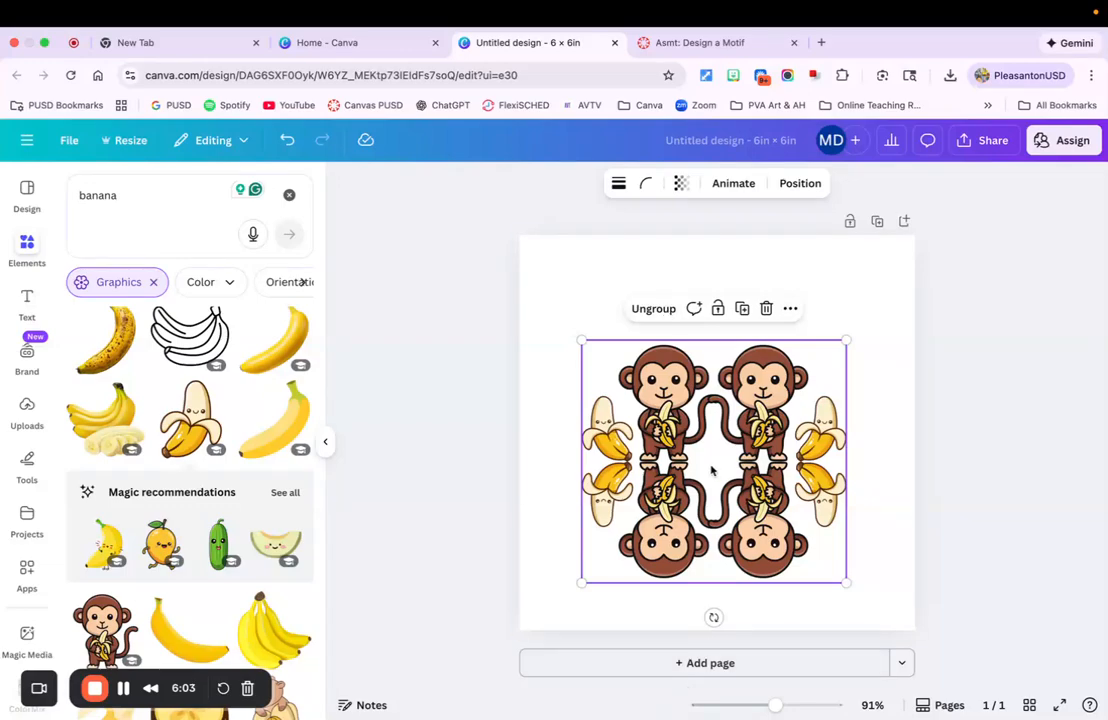
Align the grouped motif to the middle and center of the page
{"action": "left_click_drag", "start_coordinate": [712, 467], "coordinate": [733, 397]}
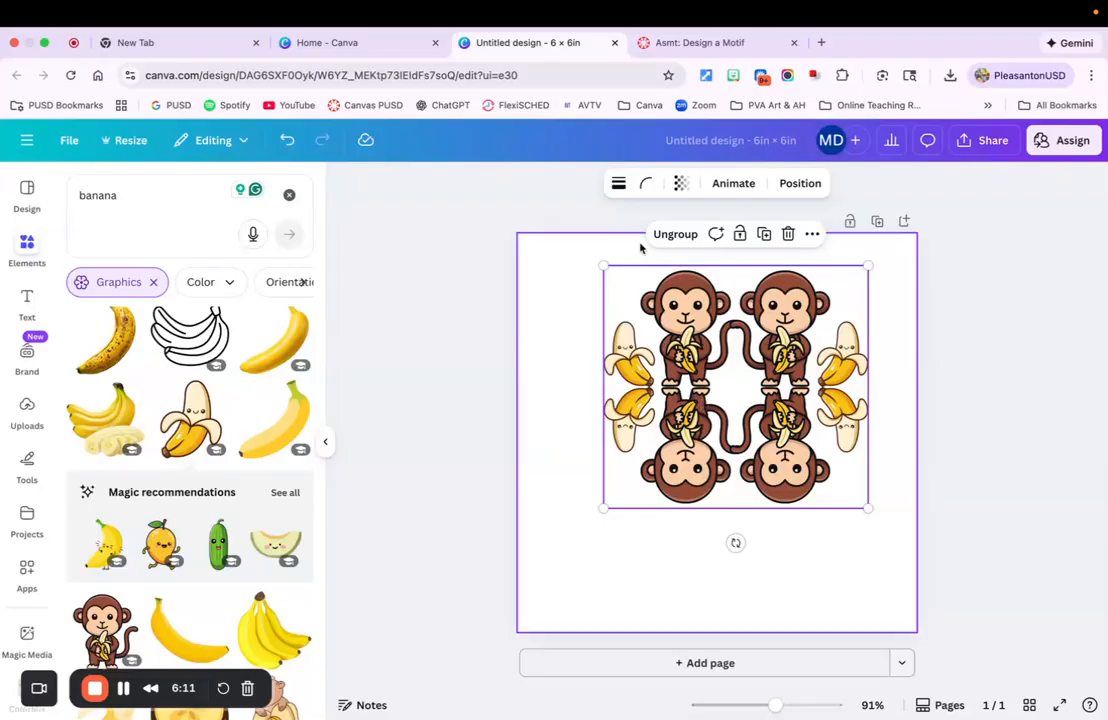
{"action": "left_click", "coordinate": [801, 184]}
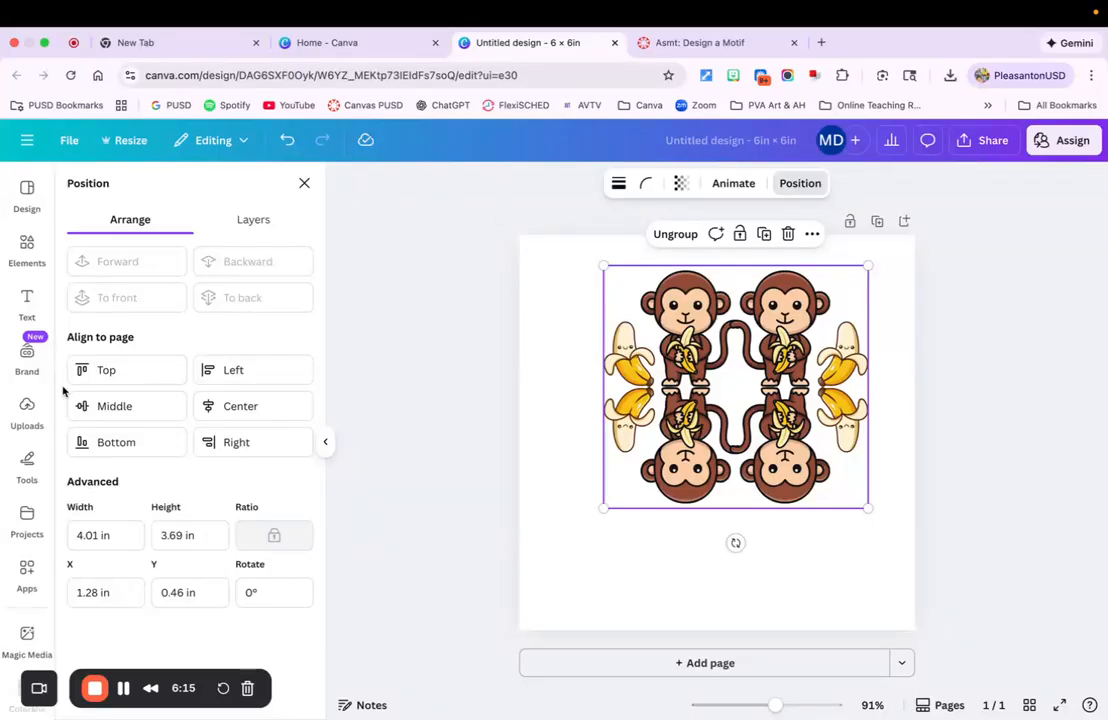
{"action": "left_click", "coordinate": [104, 409]}
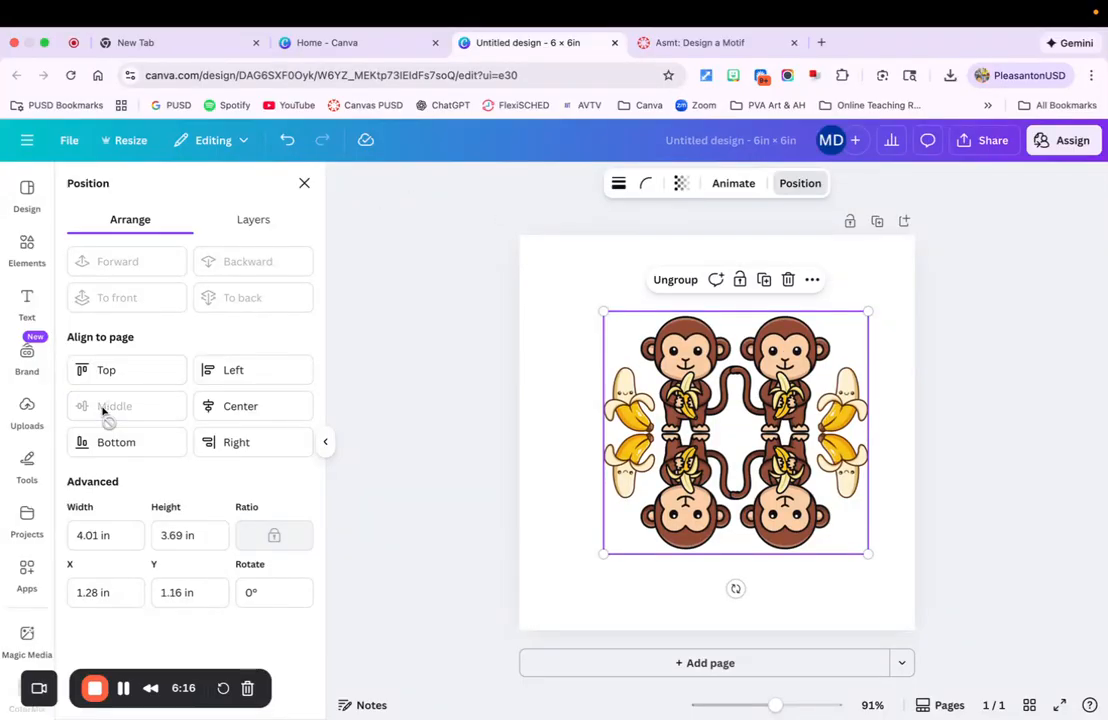
{"action": "left_click", "coordinate": [240, 408]}
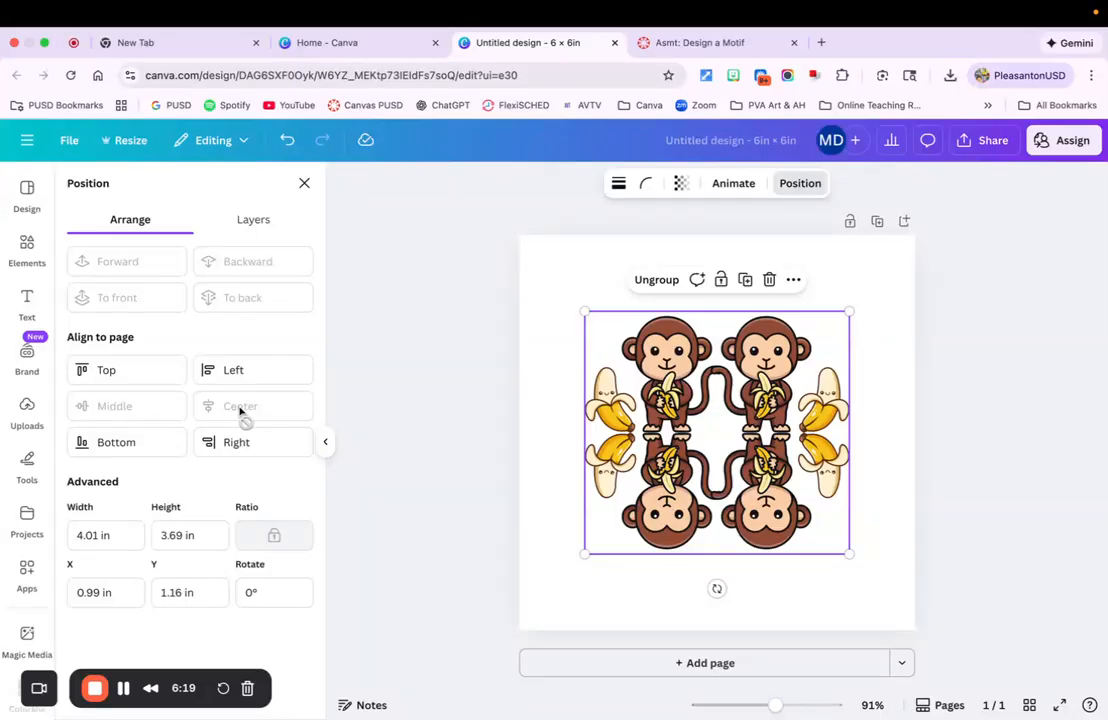
{"action": "left_click", "coordinate": [425, 327]}
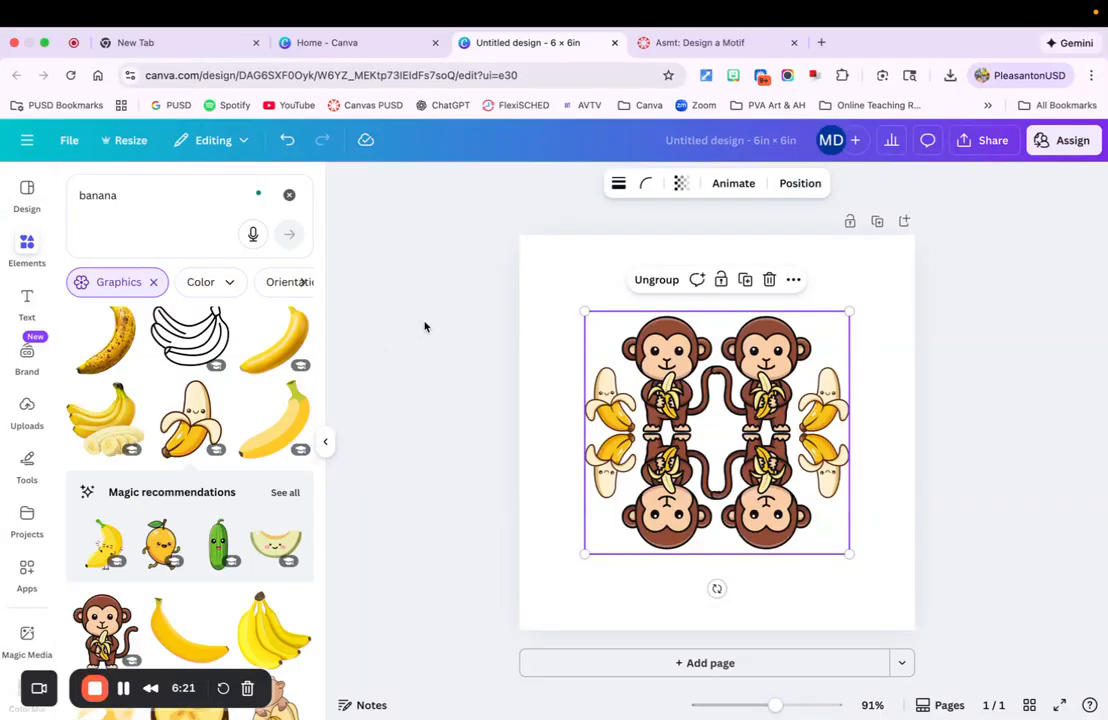